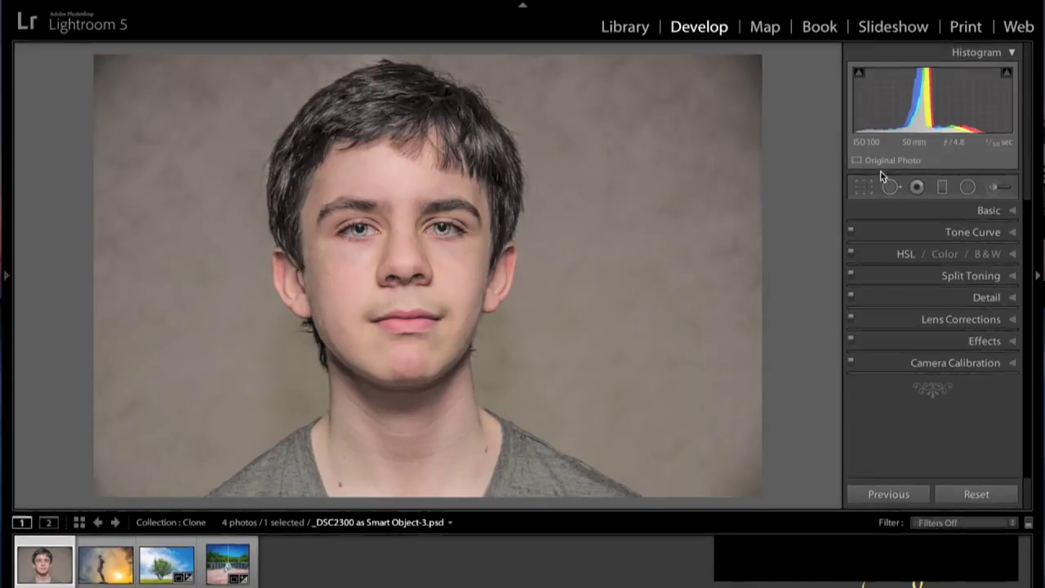
Heal the large mole on the lower left of the neck using the Spot Removal tool at size 57
key(q)
key(q)
click(891, 190)
click(891, 189)
click(347, 480)
drag(348, 471, 349, 438)
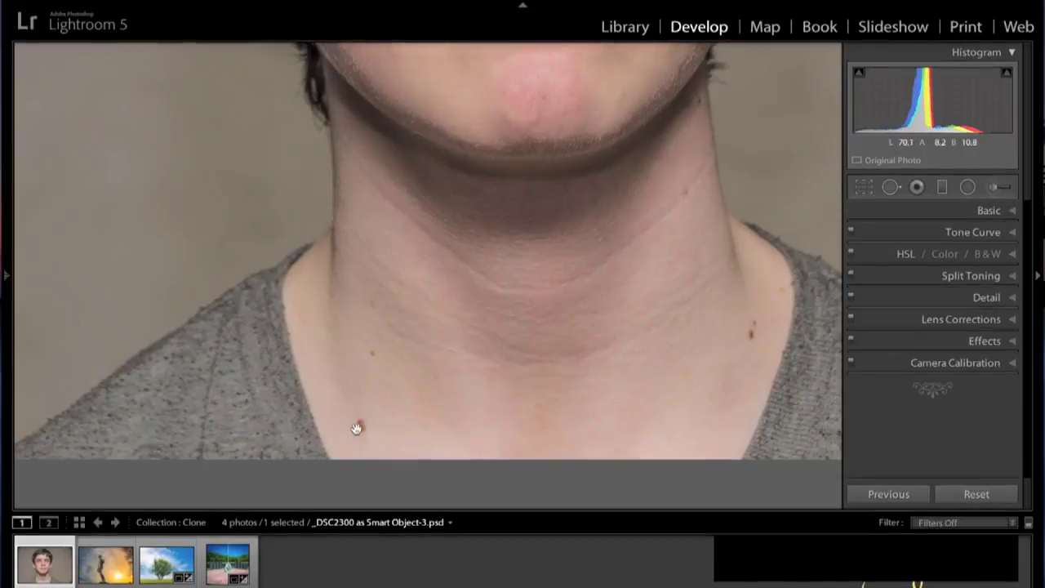
click(891, 187)
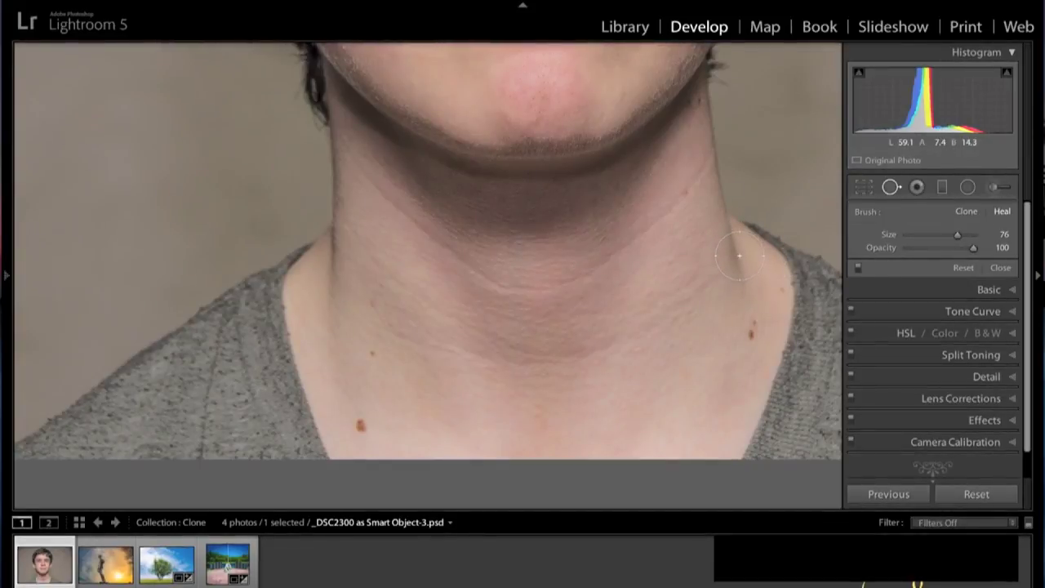
key(bracketleft)
key(bracketleft)
click(360, 424)
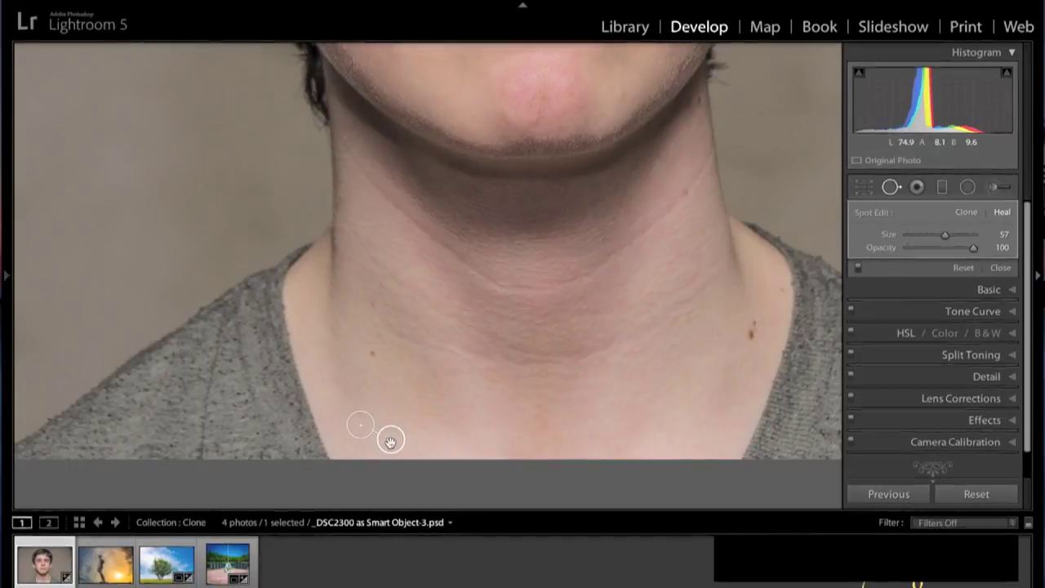
Sample the mole repair from the shirt to compare Clone with Heal, and return its source to clean skin
mouse_move(391, 441)
mouse_down()
mouse_move(397, 397)
mouse_move(409, 419)
mouse_move(356, 378)
mouse_move(271, 418)
mouse_move(261, 432)
mouse_up()
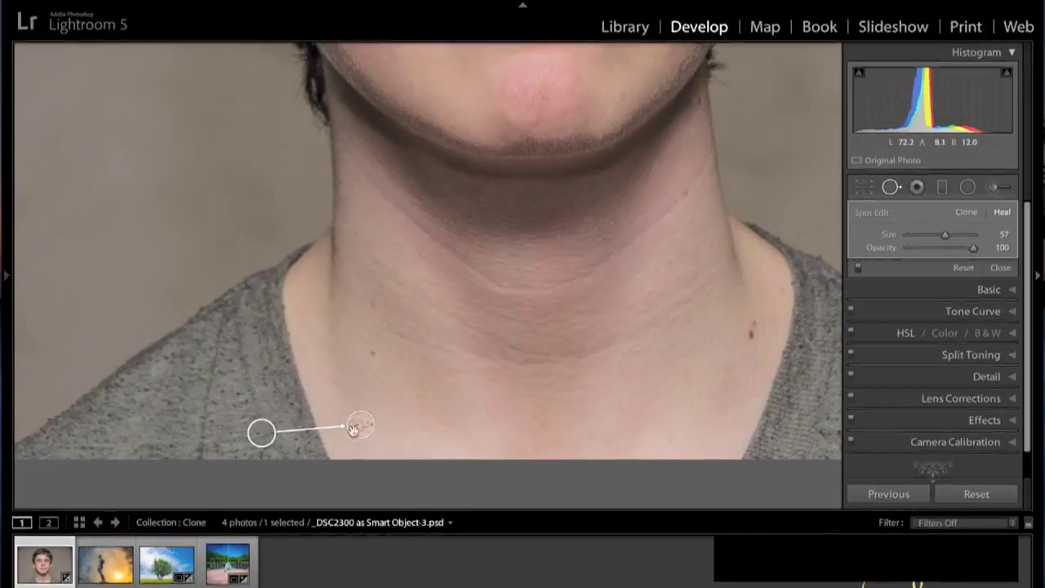
click(965, 211)
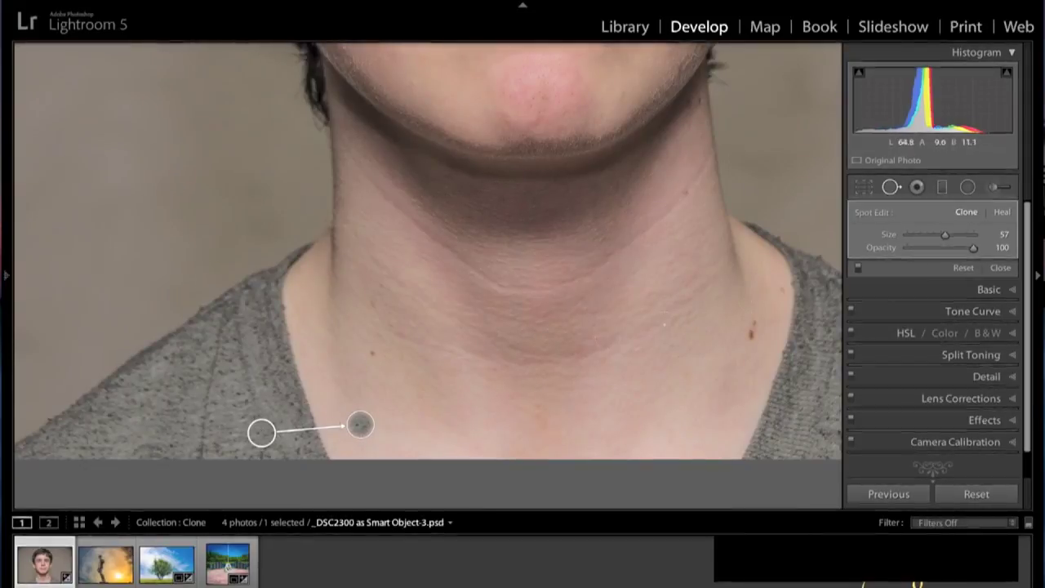
click(1003, 212)
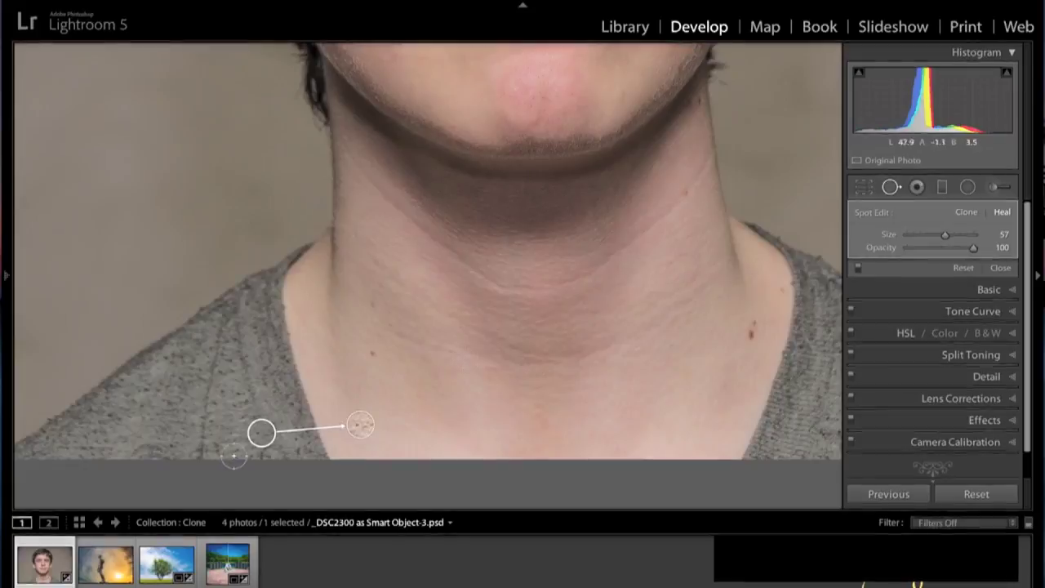
mouse_move(255, 431)
mouse_down()
mouse_move(397, 411)
mouse_move(403, 437)
mouse_up()
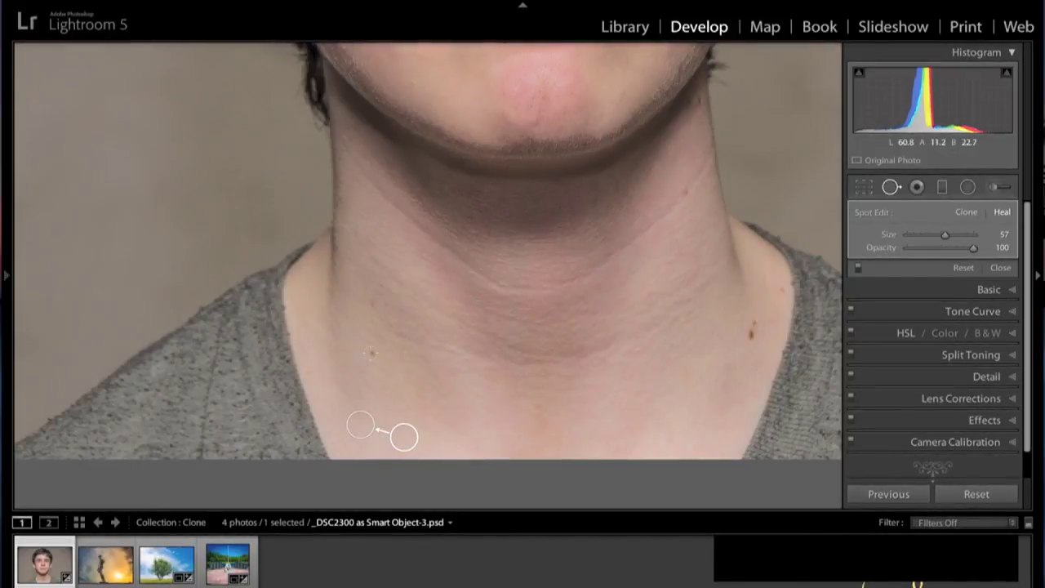
Heal two small spots on the left of the neck at size 33 and adjust the large mole repair's source
scroll(372, 352, down, 5)
click(372, 352)
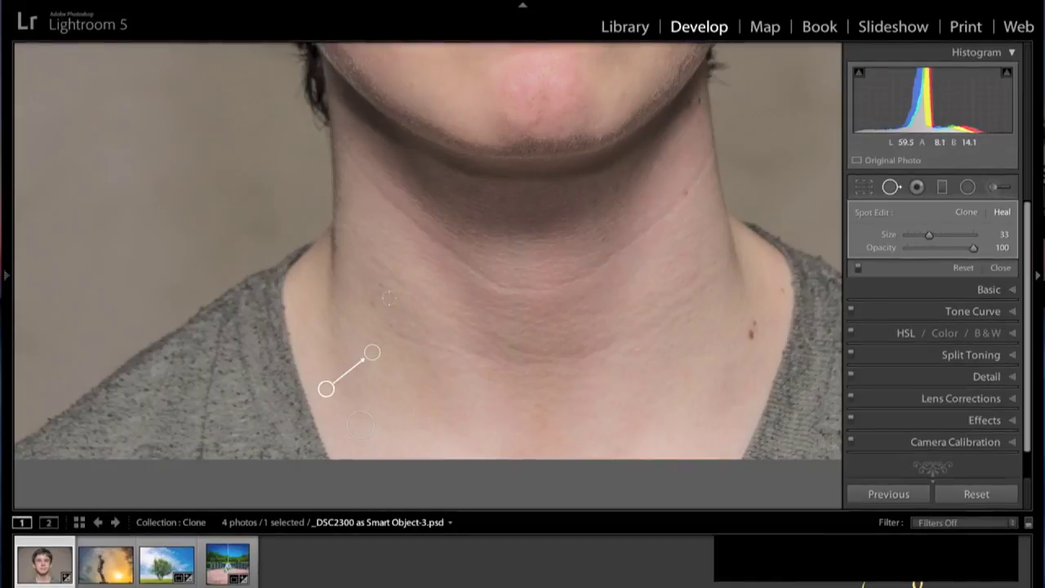
click(370, 302)
scroll(360, 425, up, 5)
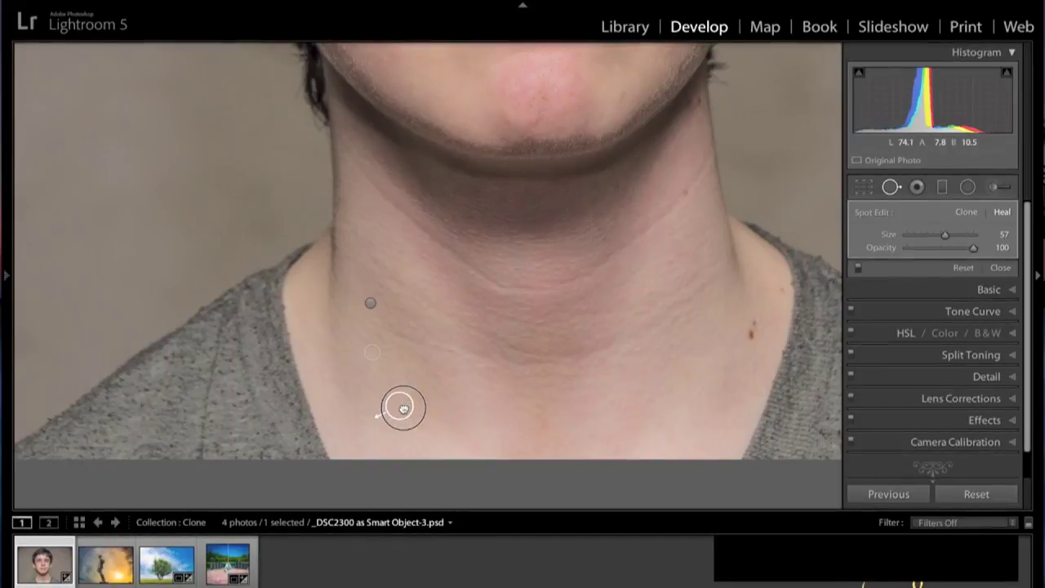
click(403, 417)
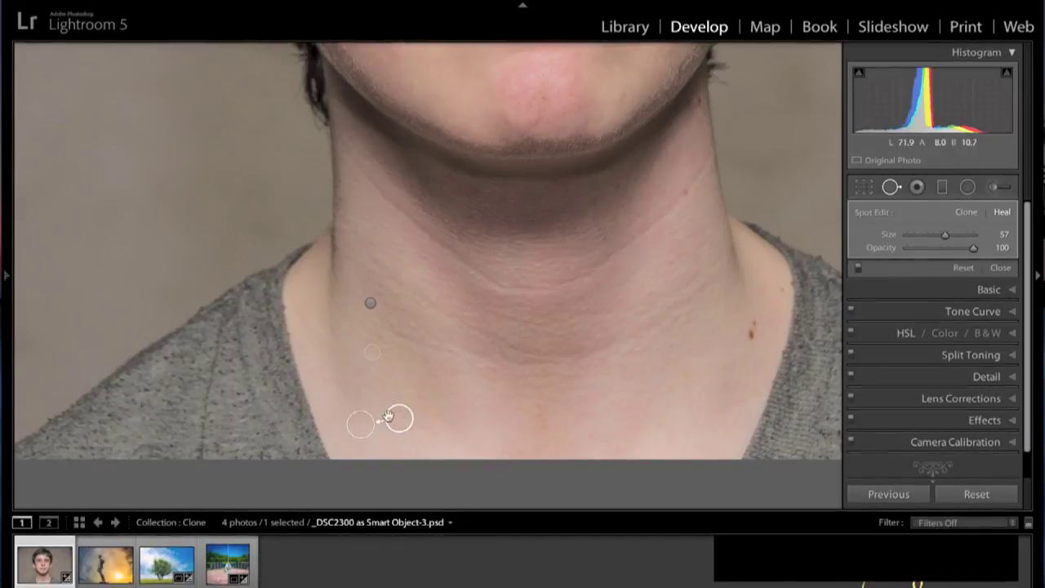
Move the small correction above the mole repair off its blemish and delete it
click(372, 351)
drag(372, 351, 365, 343)
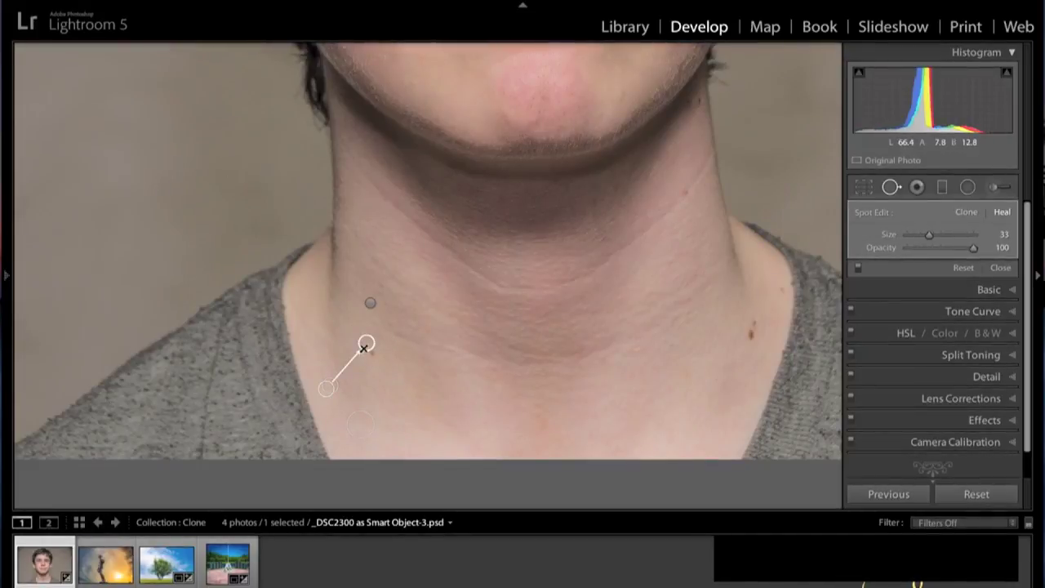
key(Delete)
Heal the small spot above the mole repair, the marks near the right collar and the spot below the jaw at size 33
click(375, 350)
click(752, 333)
drag(754, 362, 752, 322)
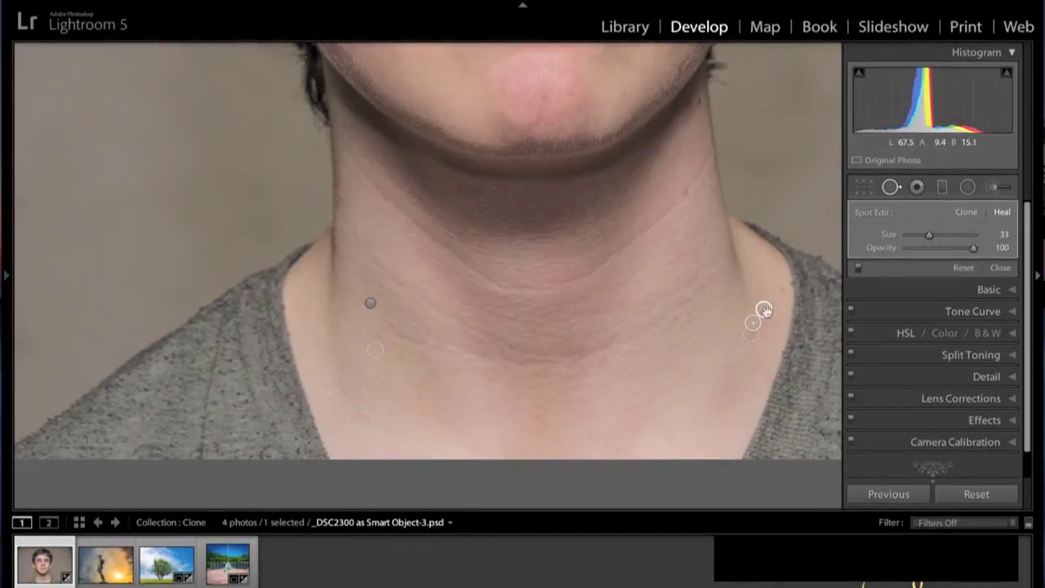
click(778, 287)
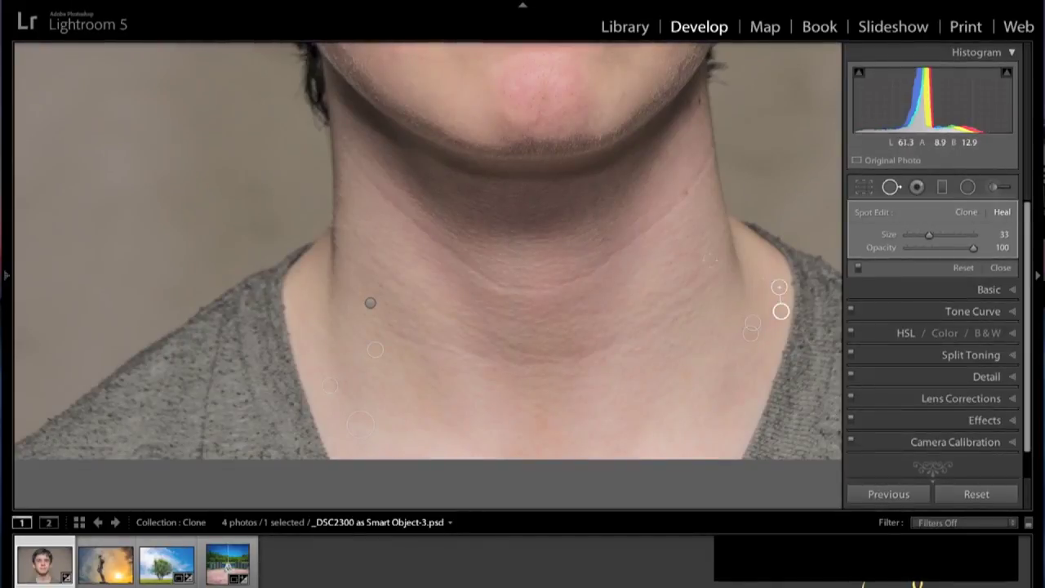
click(687, 193)
Paint a heal stroke at size 39 over the dark circle under the eye on the photo's left
key(z)
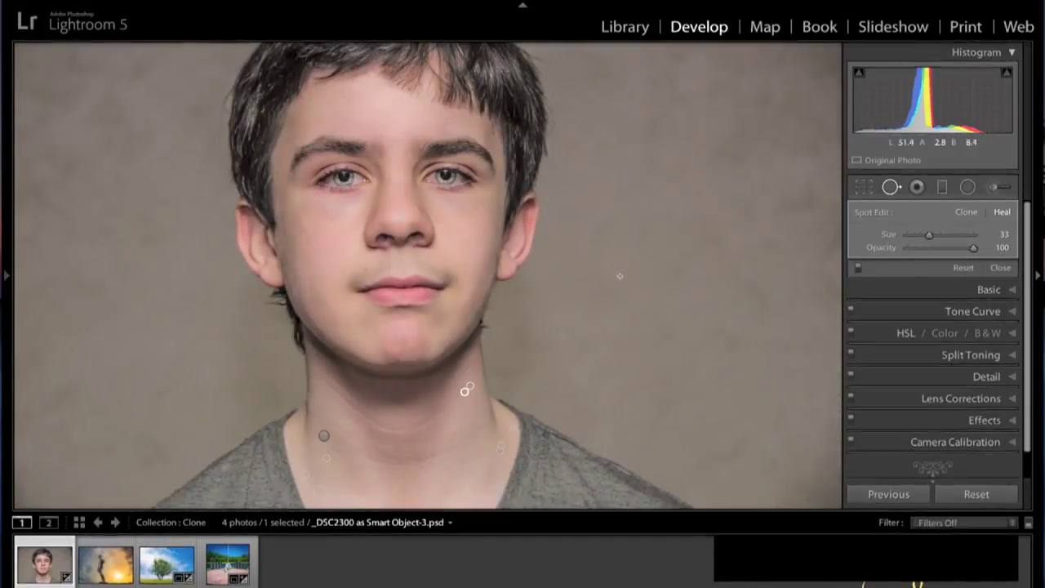
key(z)
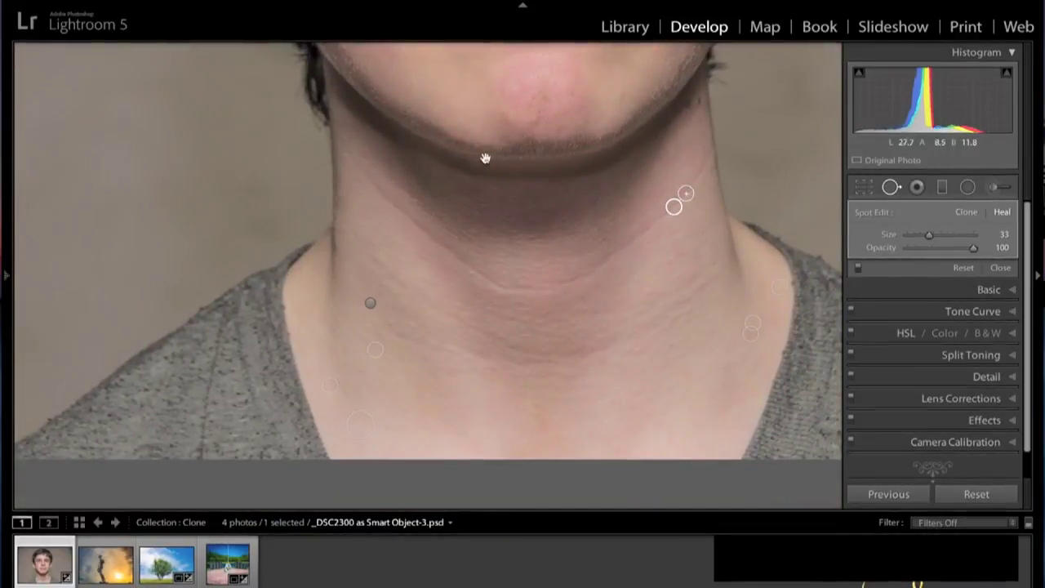
drag(481, 117, 518, 474)
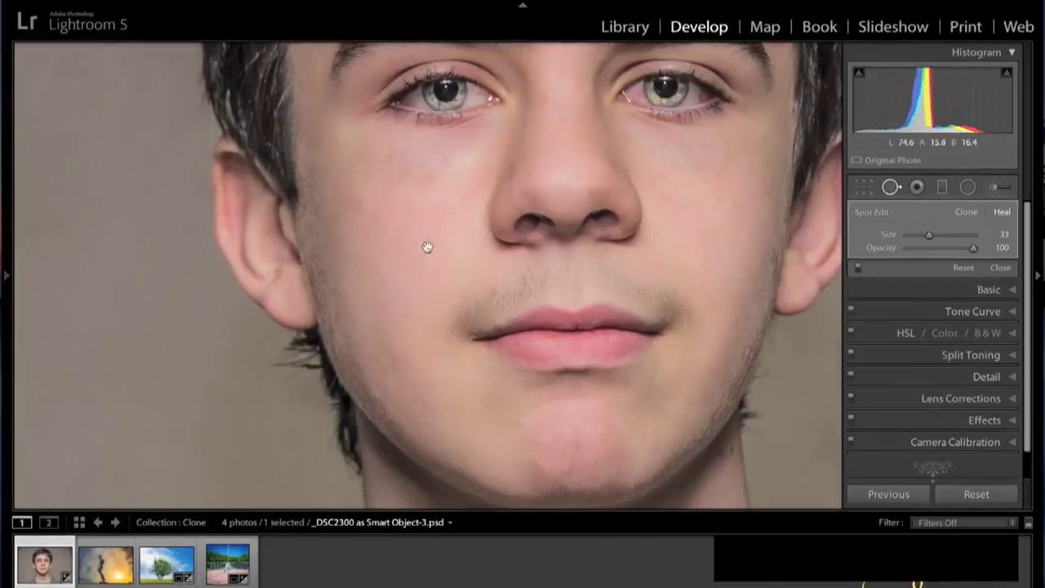
drag(427, 247, 453, 303)
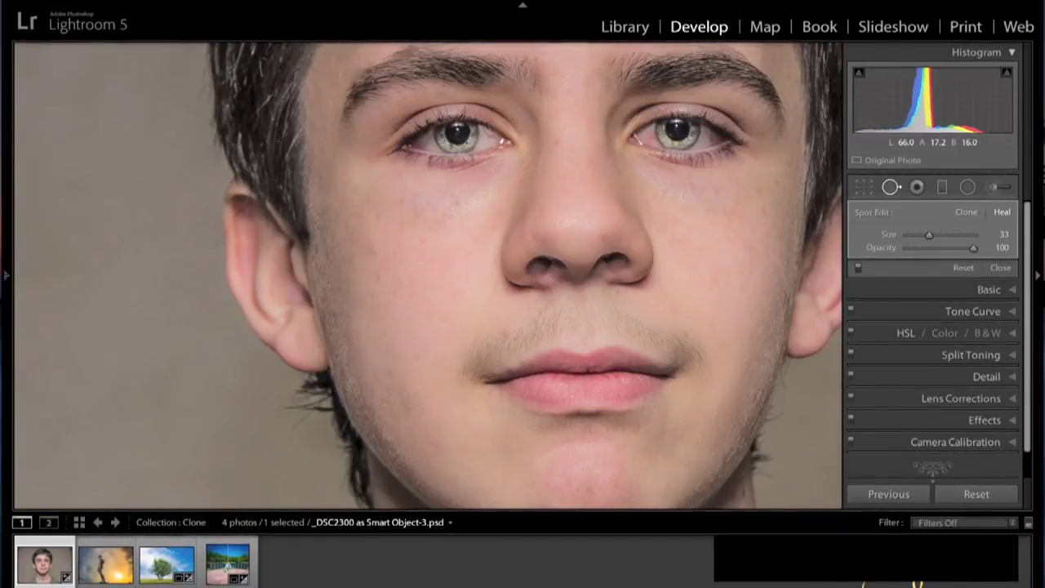
scroll(483, 158, up, 2)
drag(488, 160, 409, 175)
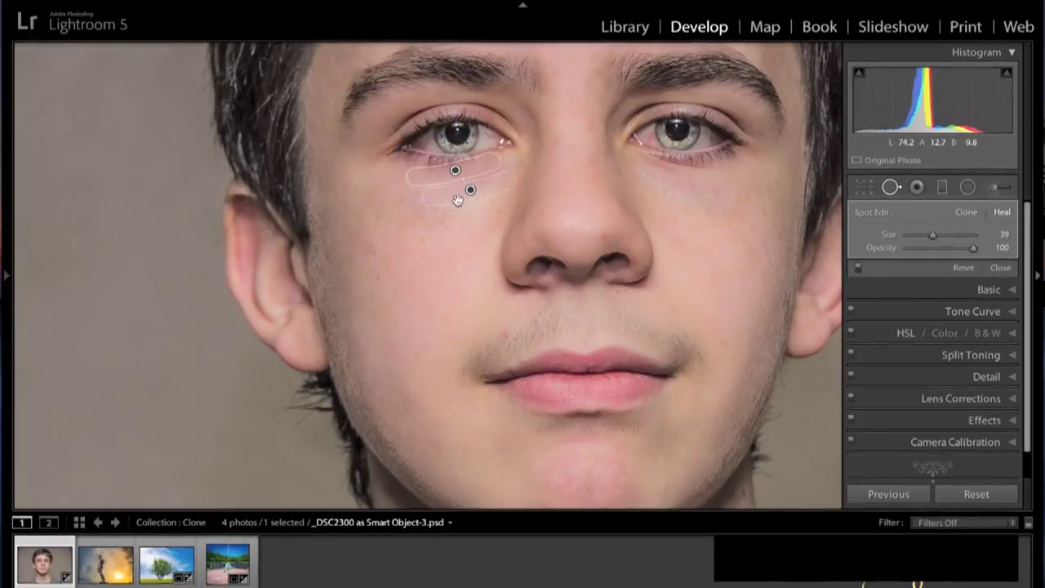
Set the under-eye correction's opacity to 36 and compare the face with spot removal off and on
key(h)
key(h)
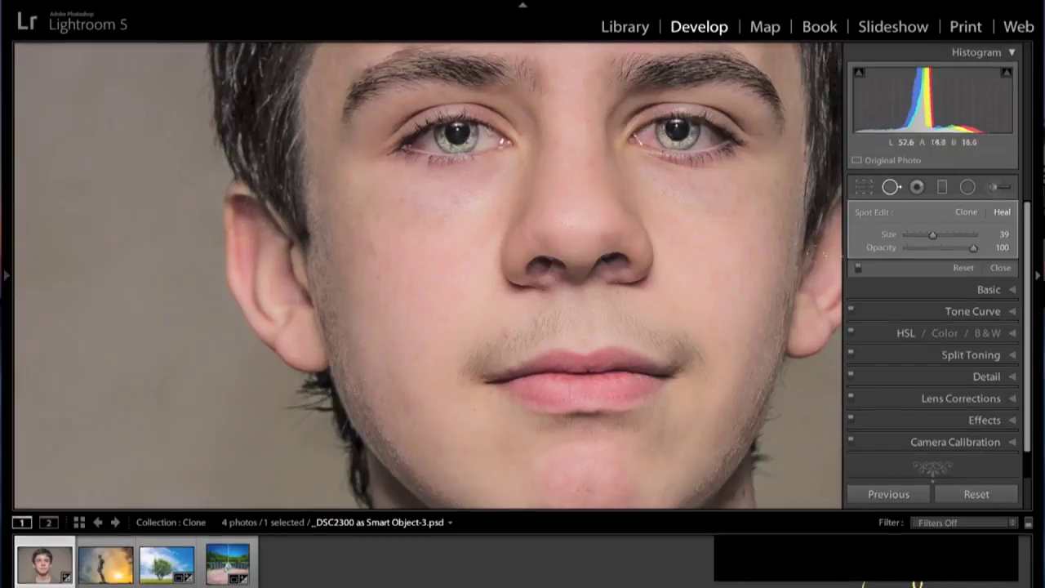
drag(972, 250, 930, 251)
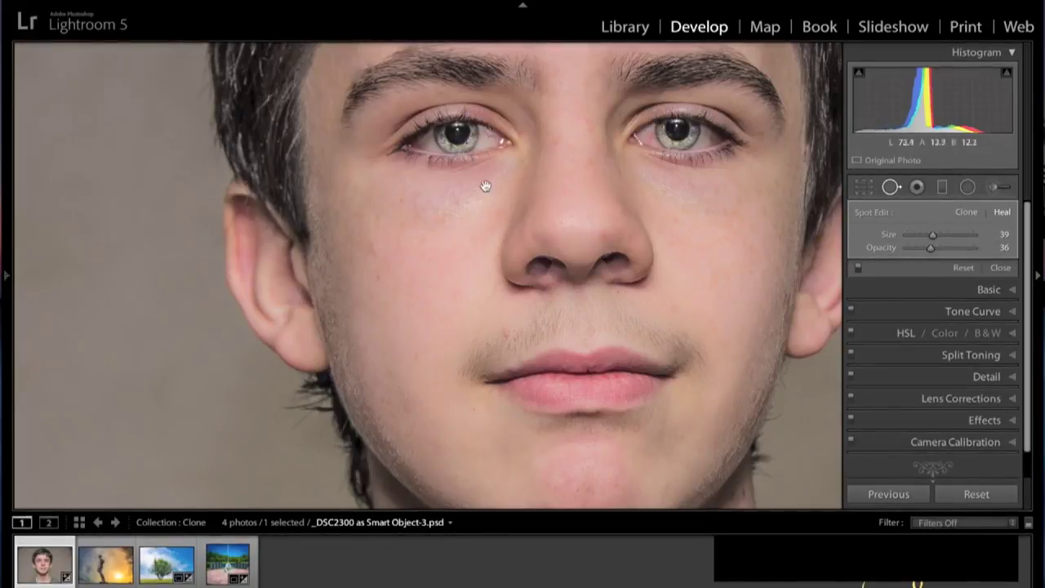
click(859, 270)
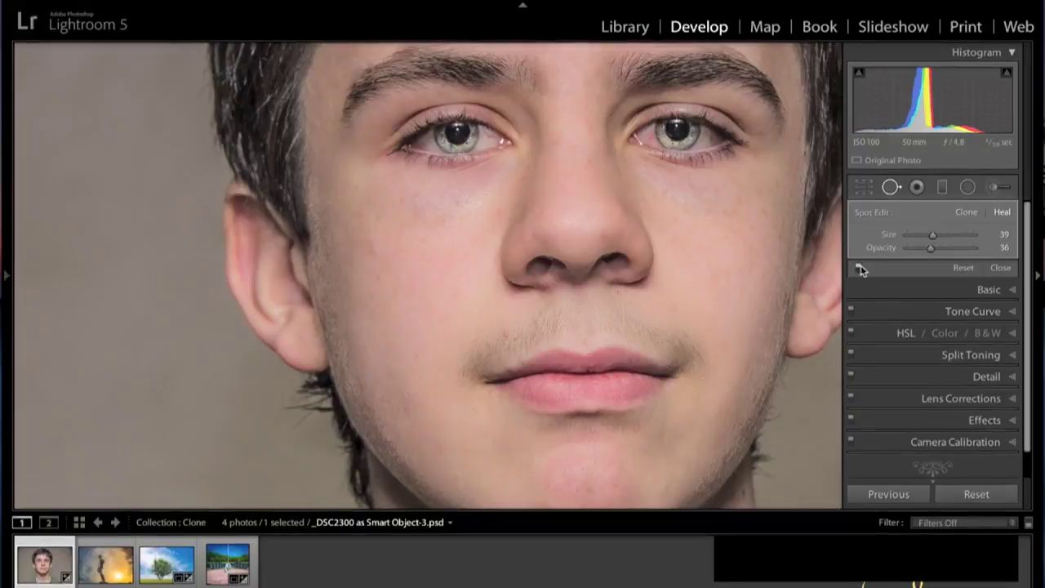
click(859, 271)
Heal the dark circle under the other eye at size 39 and opacity 100, and close the Spot Removal tool
drag(644, 162, 733, 162)
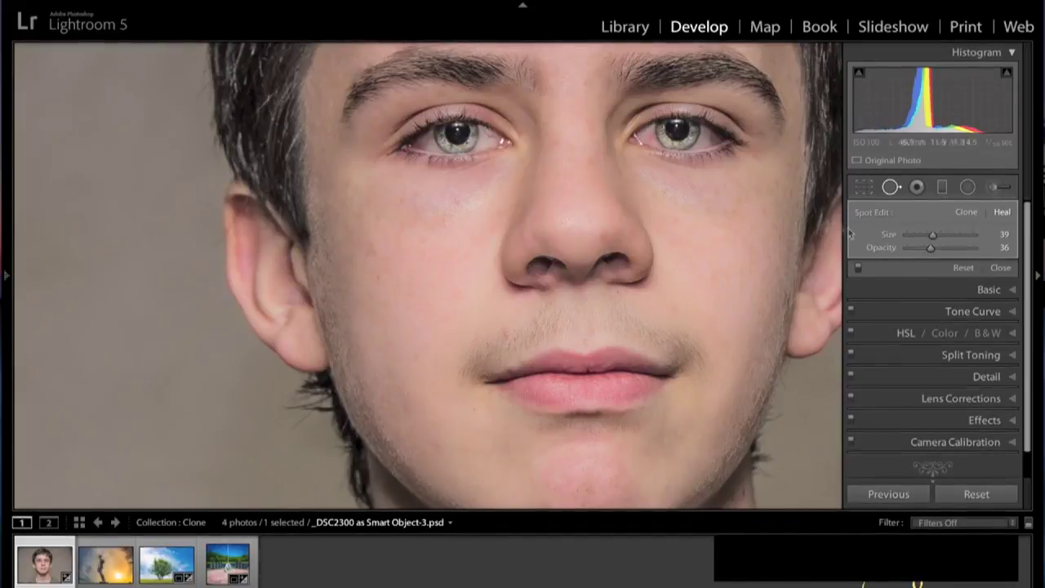
drag(932, 250, 984, 249)
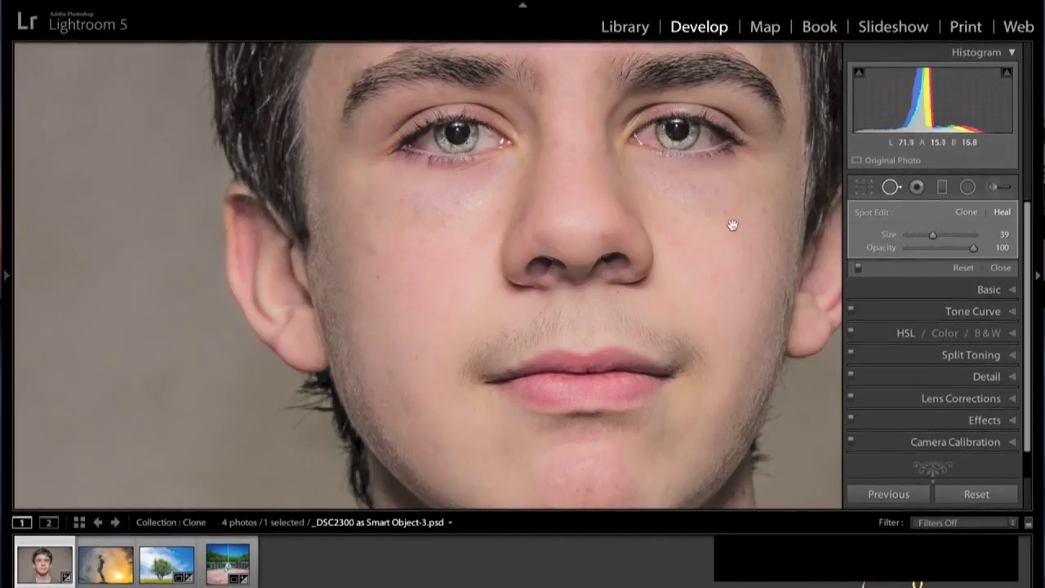
drag(635, 161, 739, 162)
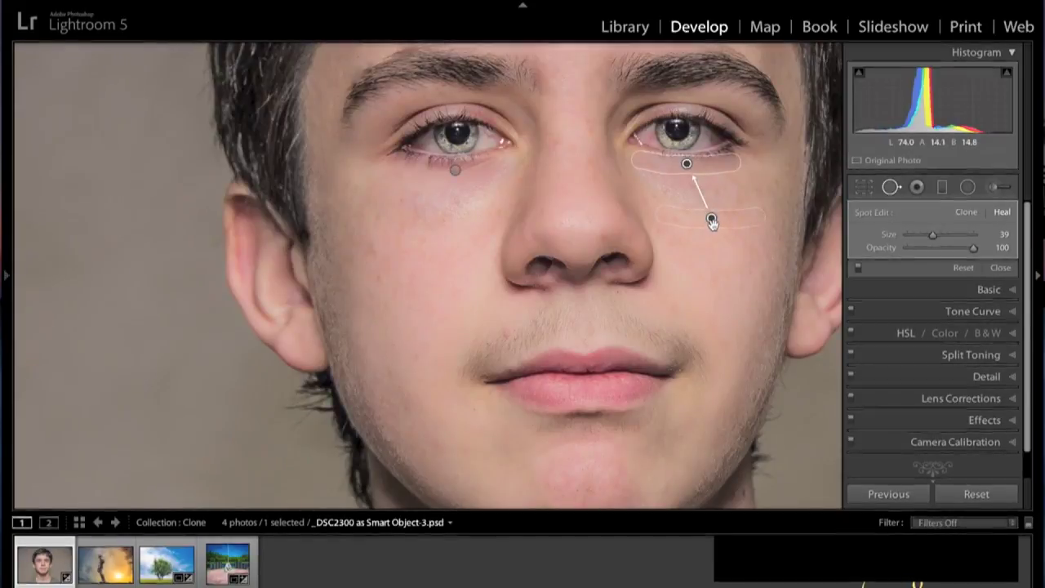
key(z)
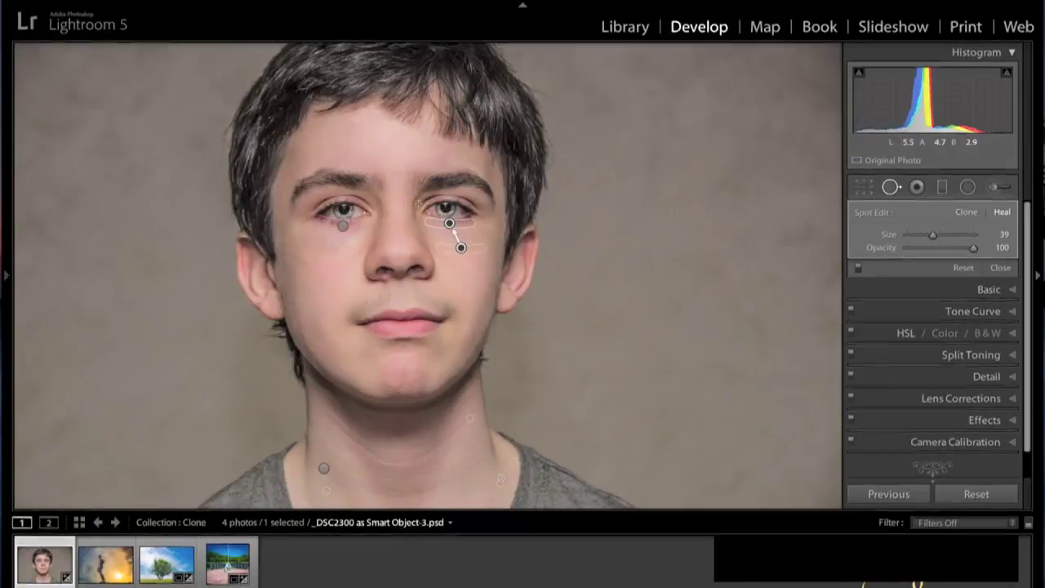
click(891, 187)
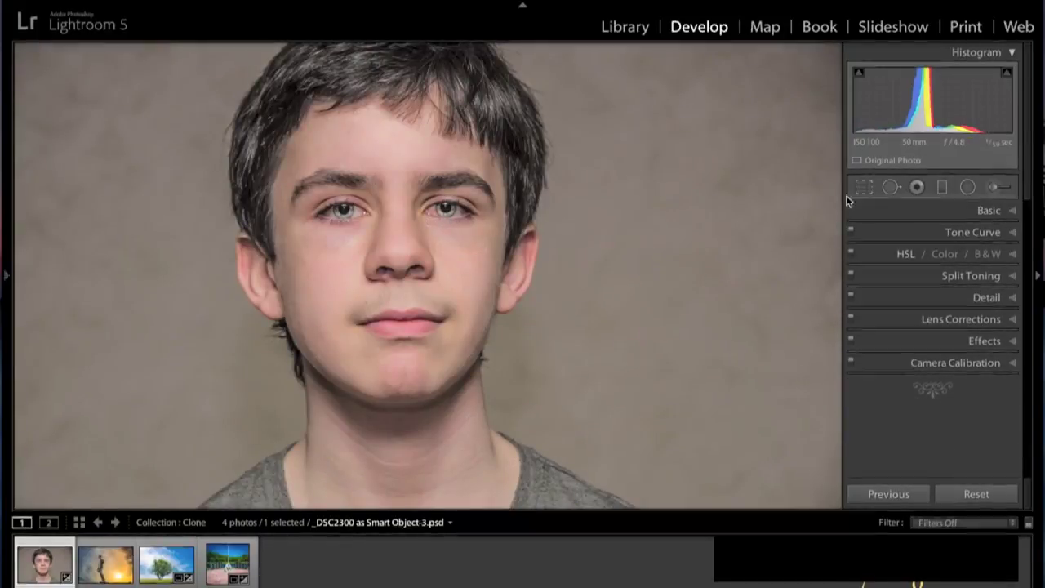
Go to the statue photo and heal away the treetops in its lower-right corner with the Spot Removal tool
key(Right)
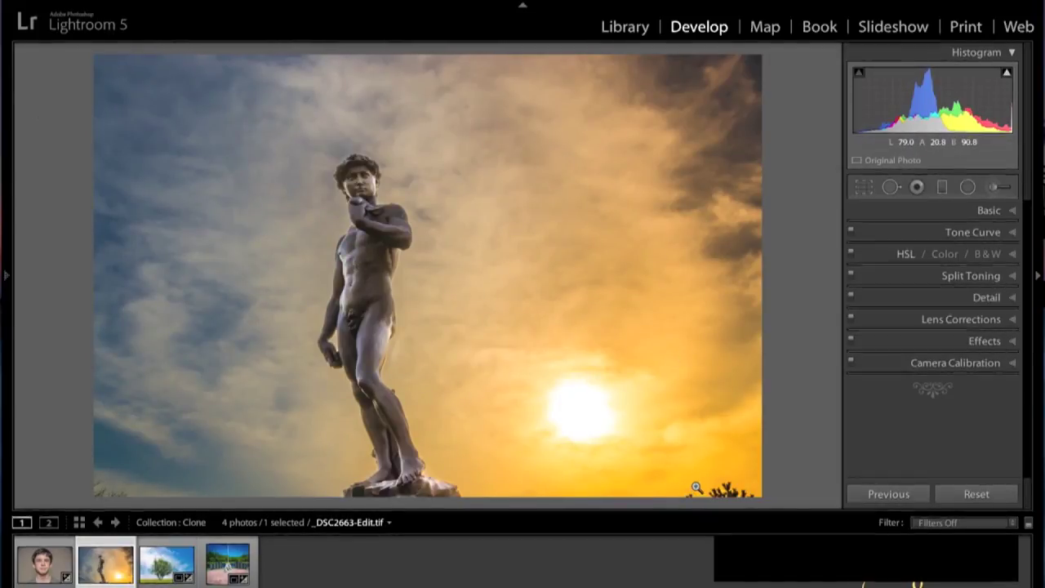
click(891, 188)
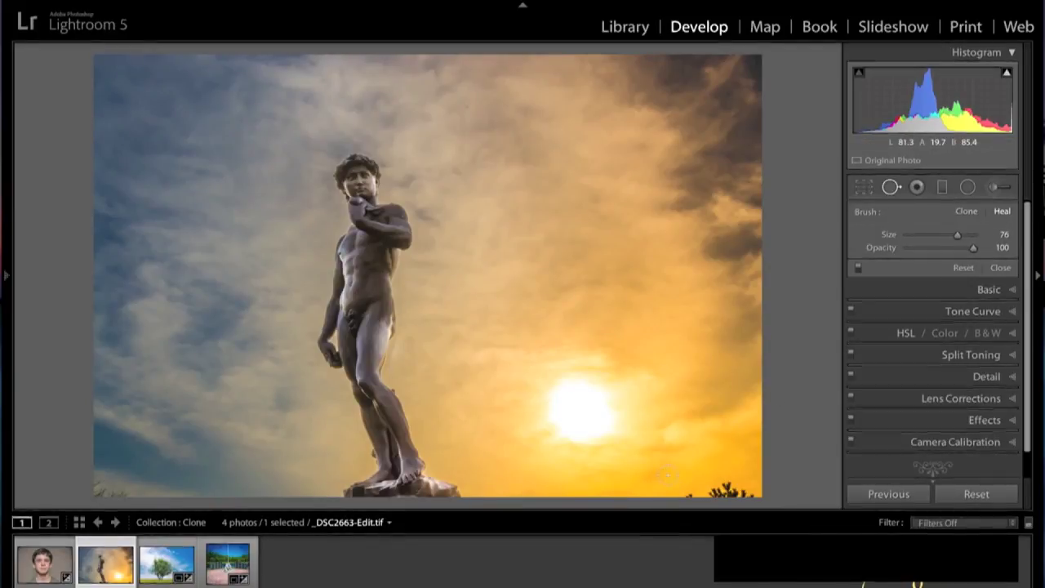
drag(684, 488, 753, 490)
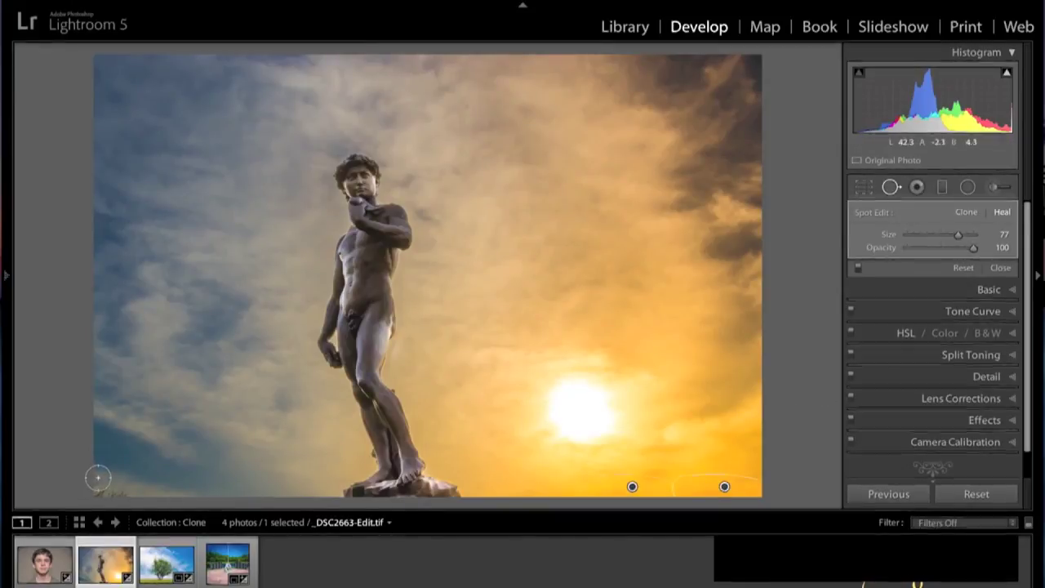
Try healing the foliage in the statue photo's lower-left corner with a source in the nearby clouds, and delete that correction
drag(98, 479, 115, 489)
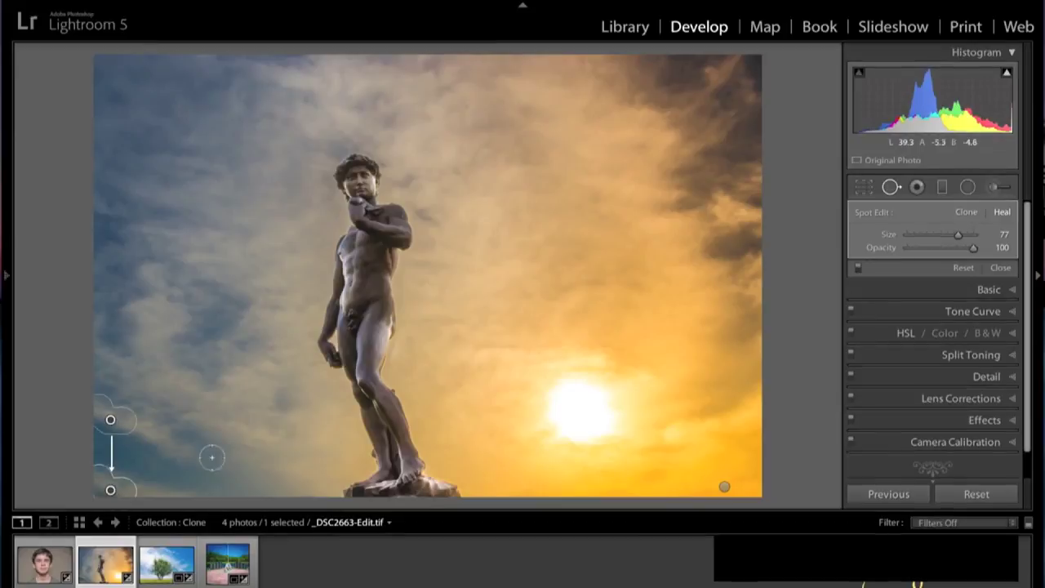
mouse_move(109, 417)
mouse_down()
mouse_move(144, 401)
mouse_move(144, 426)
mouse_move(143, 411)
mouse_up()
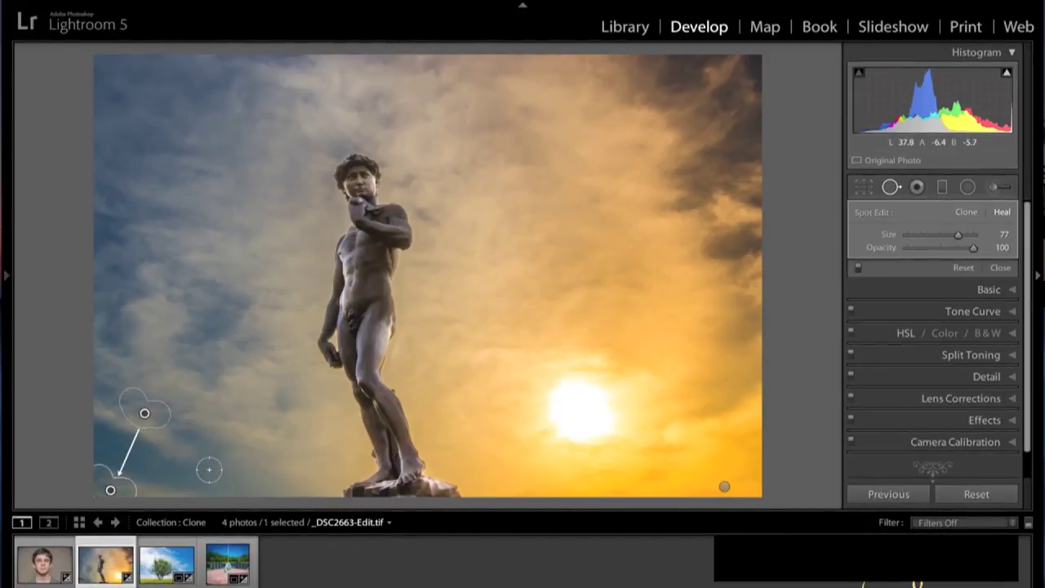
key(Escape)
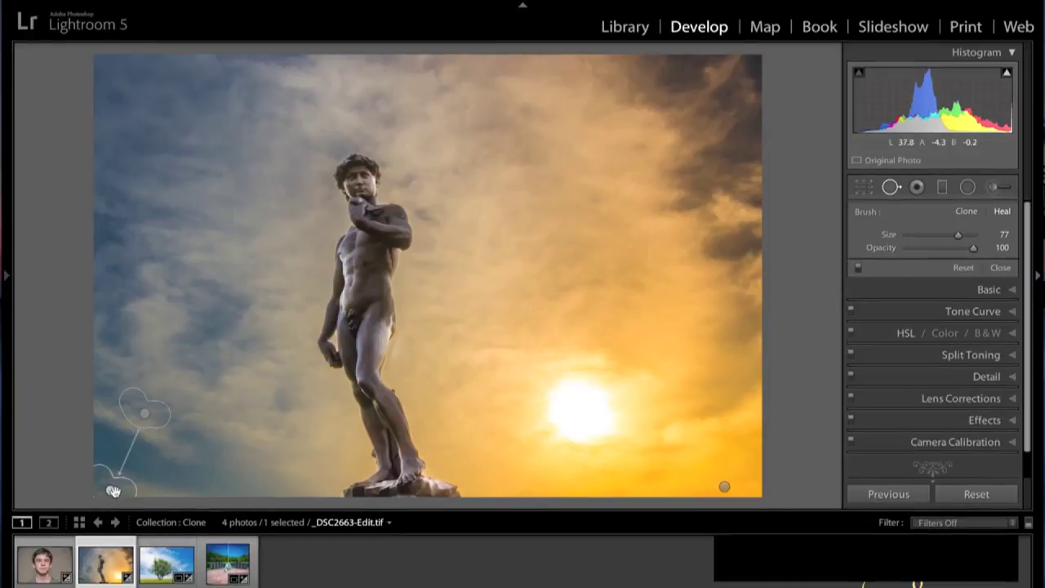
click(113, 490)
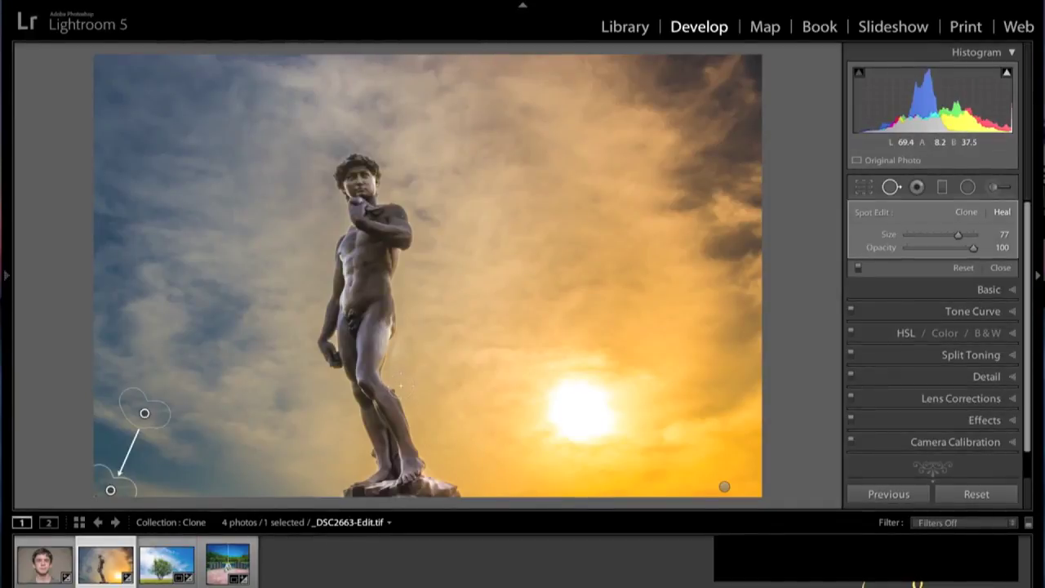
alt+click(98, 477)
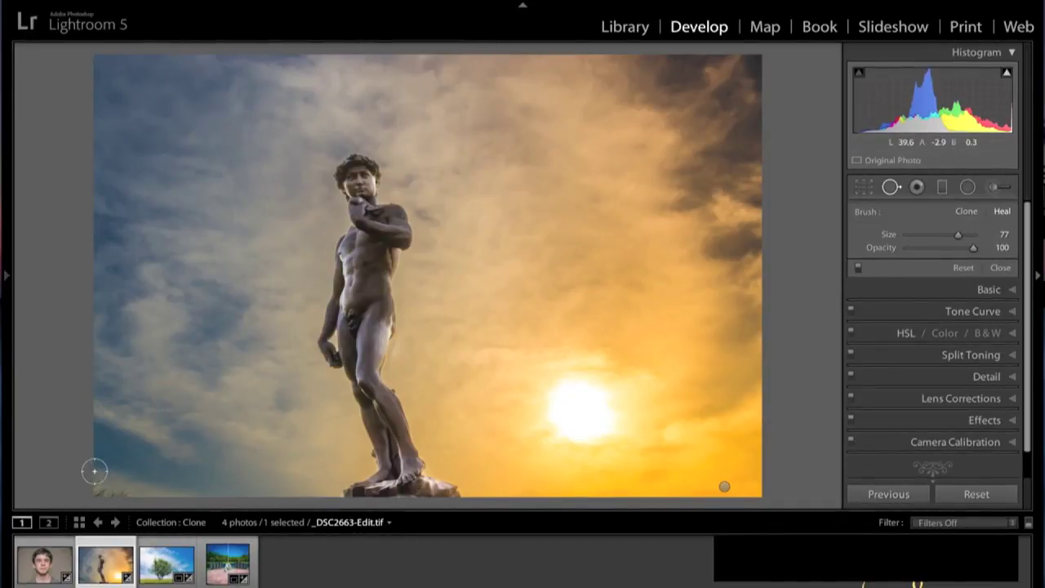
Heal the foliage in the statue photo's lower-left corner at size 77
click(97, 475)
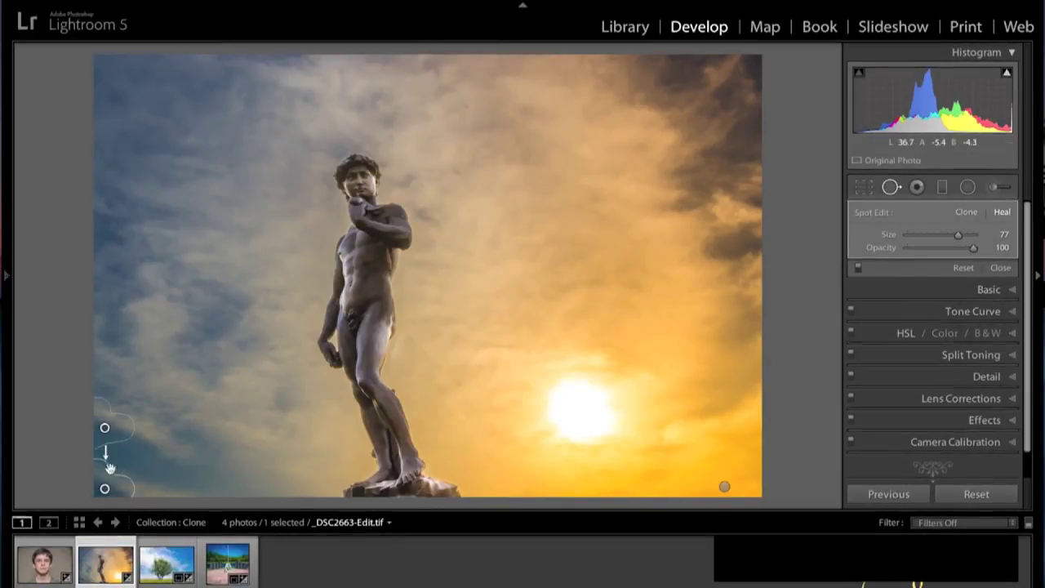
Reposition the source of the lower-left foliage correction in the statue photo
mouse_move(104, 424)
mouse_down()
mouse_move(121, 419)
mouse_move(144, 385)
mouse_move(177, 401)
mouse_move(196, 432)
mouse_move(232, 439)
mouse_move(234, 410)
mouse_move(242, 413)
mouse_move(250, 452)
mouse_move(190, 474)
mouse_up()
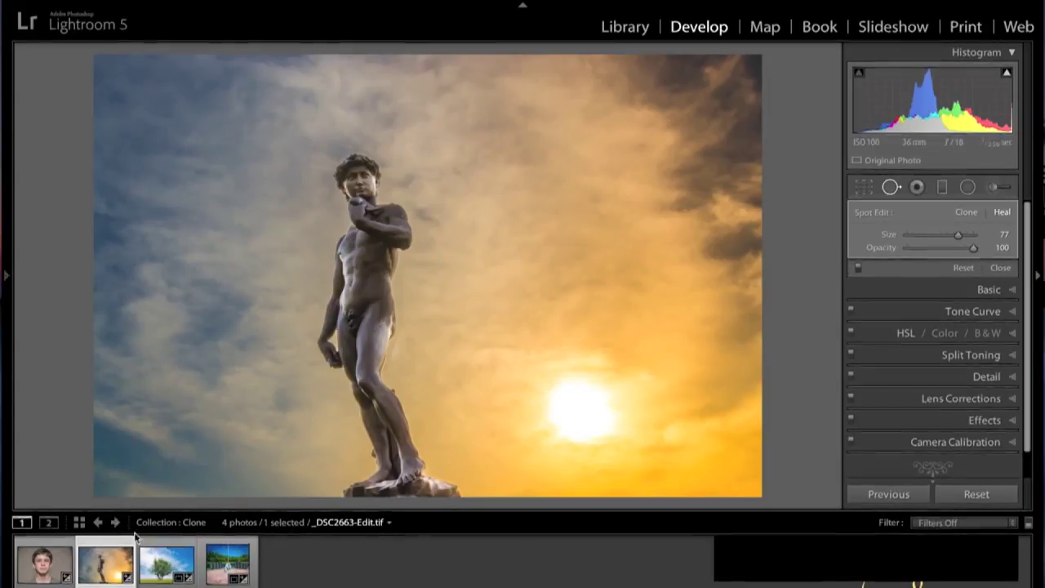
Go to the tree photo and heal the tall stalk at its right edge at size 77, with a source in the nearby sky
click(160, 559)
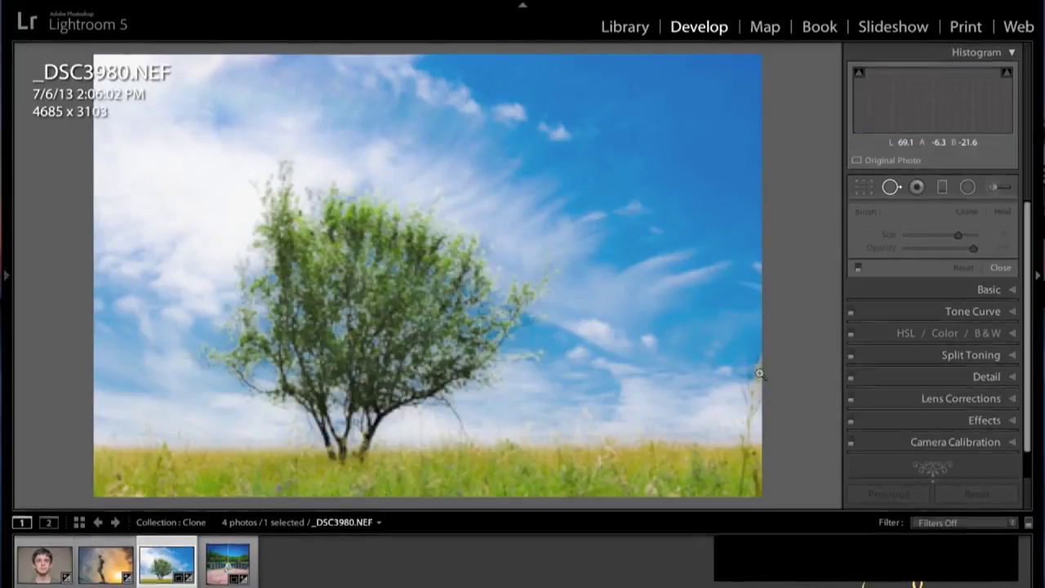
mouse_move(758, 359)
mouse_down()
mouse_move(747, 427)
mouse_move(753, 405)
mouse_up()
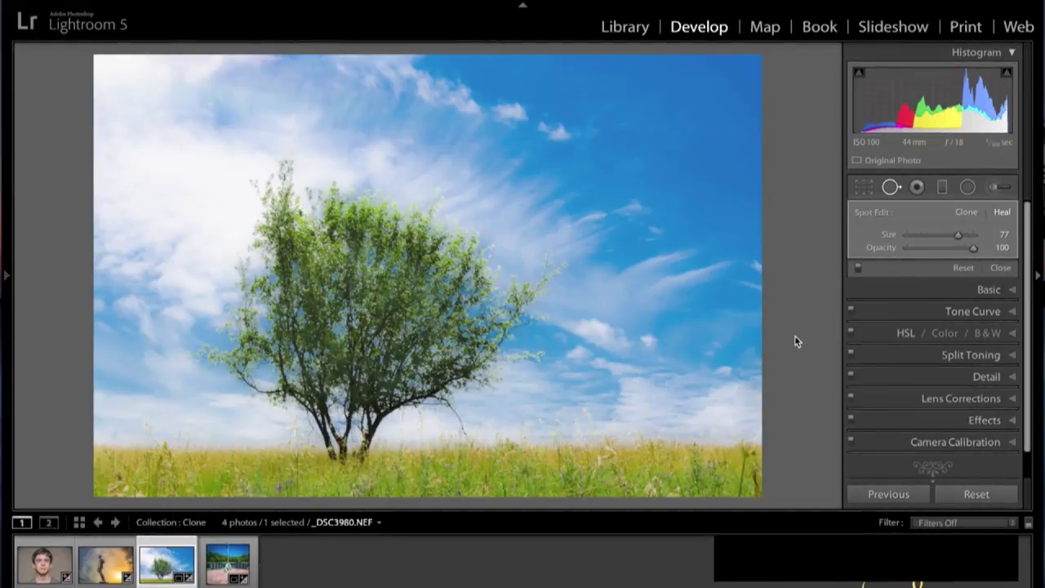
drag(646, 395, 666, 380)
mouse_move(664, 386)
mouse_down()
mouse_move(664, 401)
mouse_move(657, 397)
mouse_up()
Set the tree photo's post-crop vignetting amount to +39
click(1012, 419)
drag(942, 357, 951, 355)
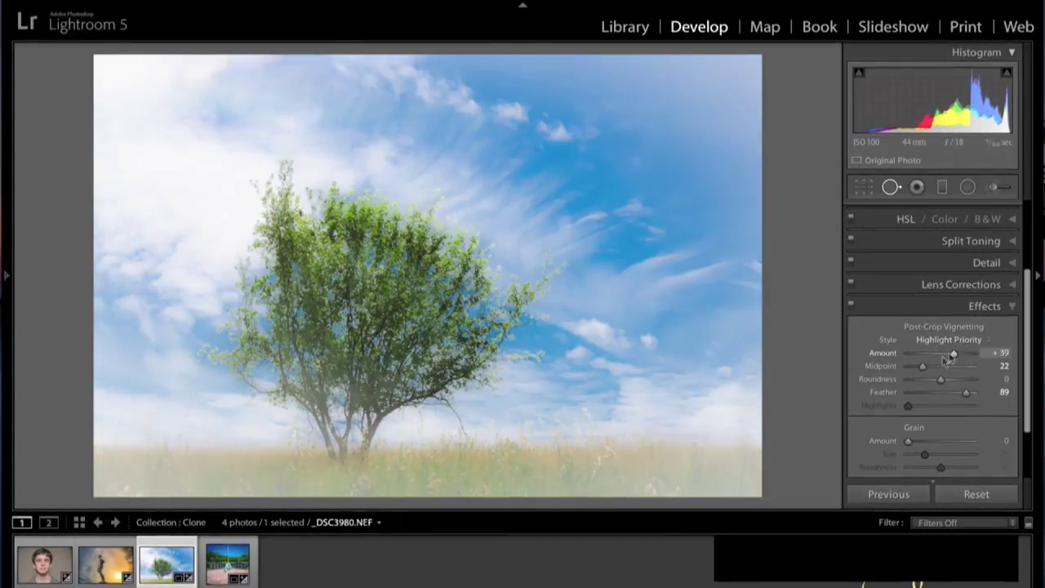
click(1015, 307)
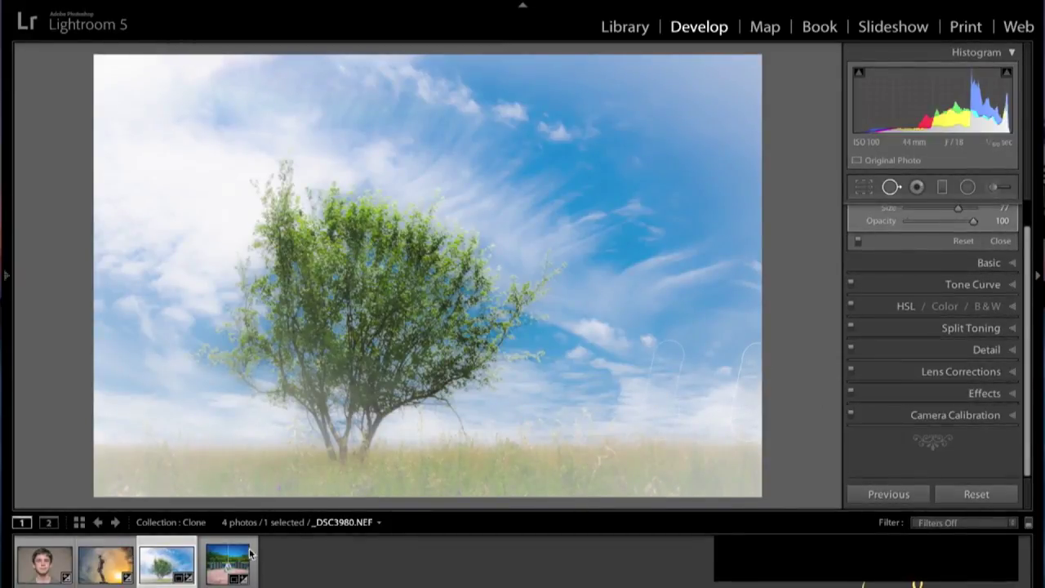
Go to the memorial photo with the flagpole and toggle the Spot Removal tool off and back on
click(226, 559)
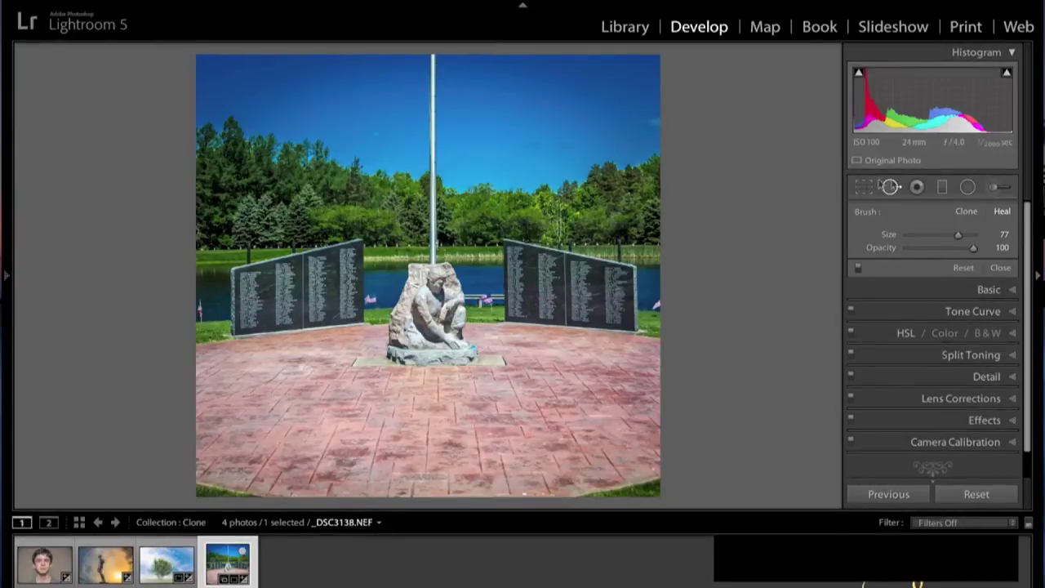
click(891, 187)
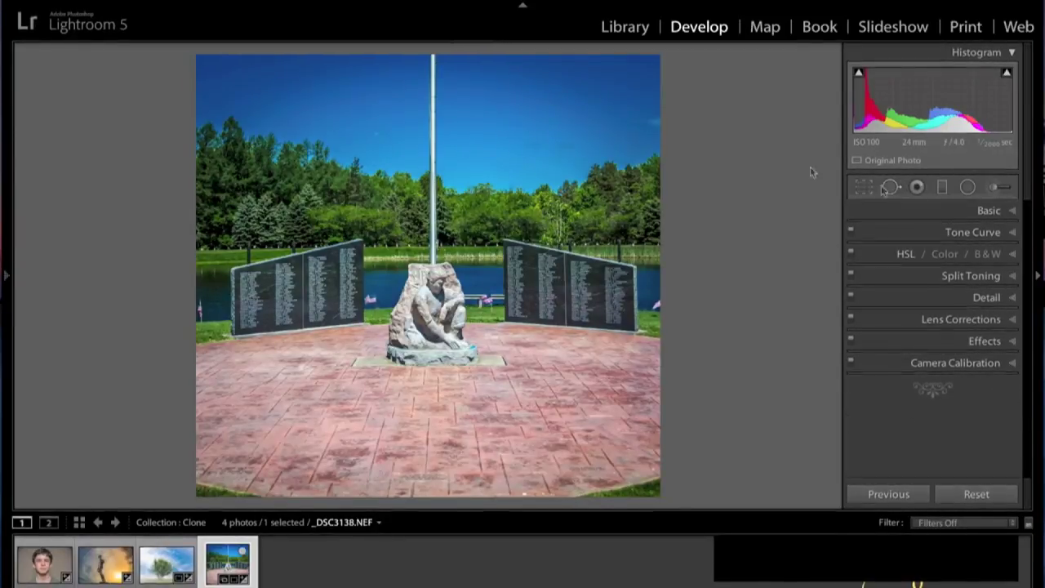
click(890, 187)
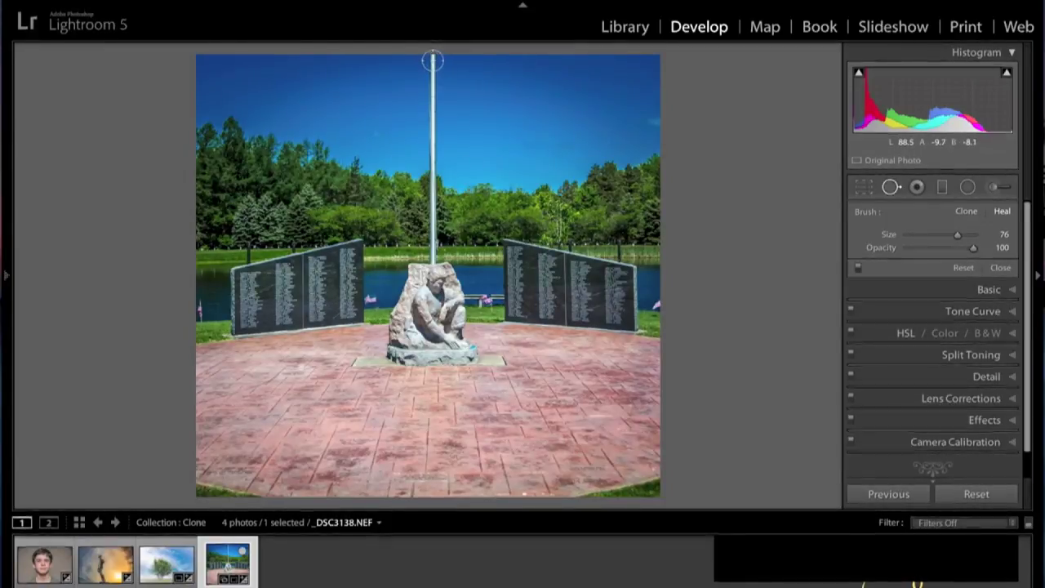
Try healing the flagpole at size 76 by joining a spot at its top to one at its base, and delete that correction
click(432, 61)
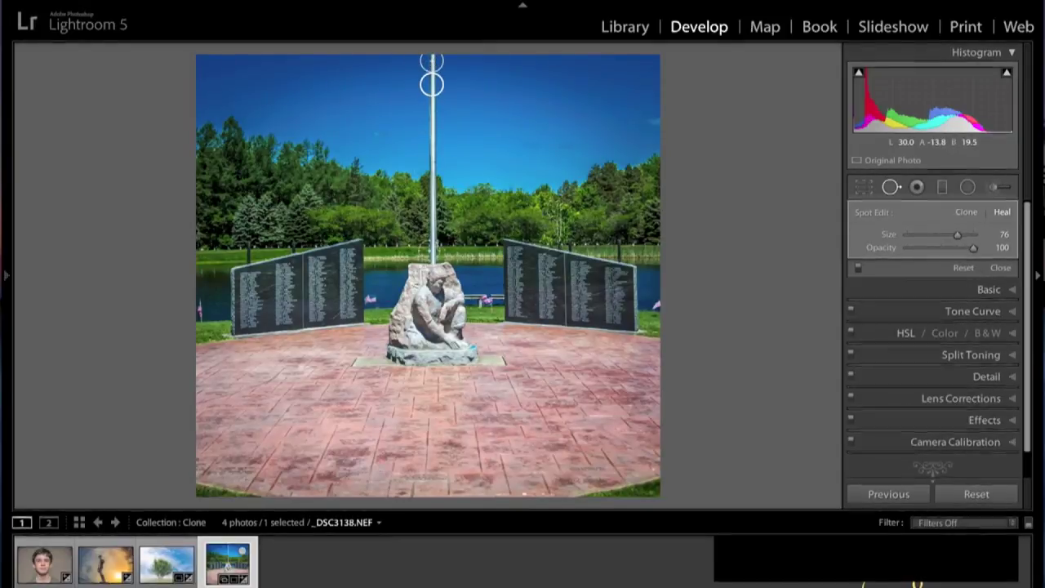
key(shift)
shift+click(432, 256)
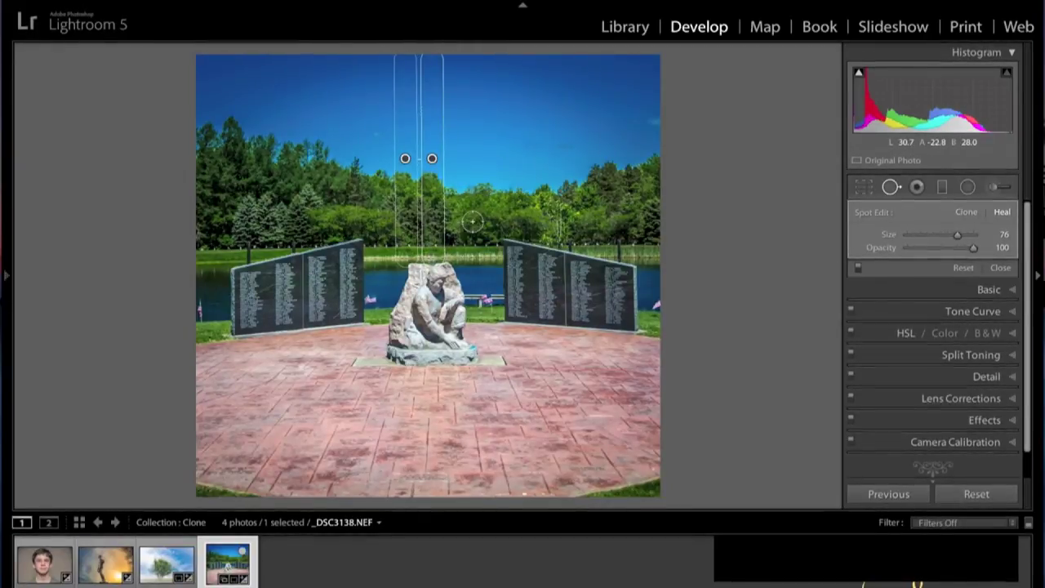
key(h)
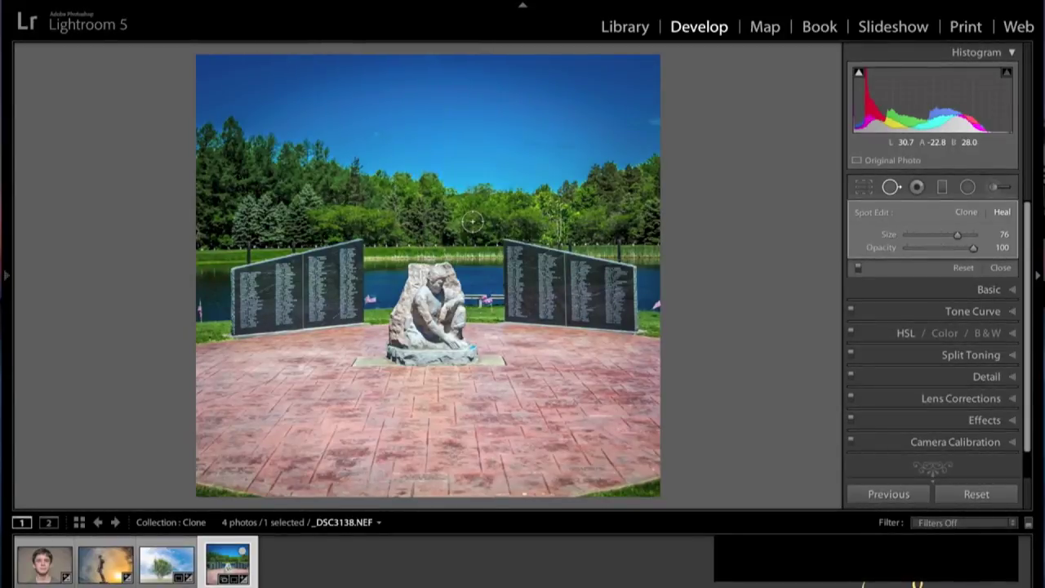
key(h)
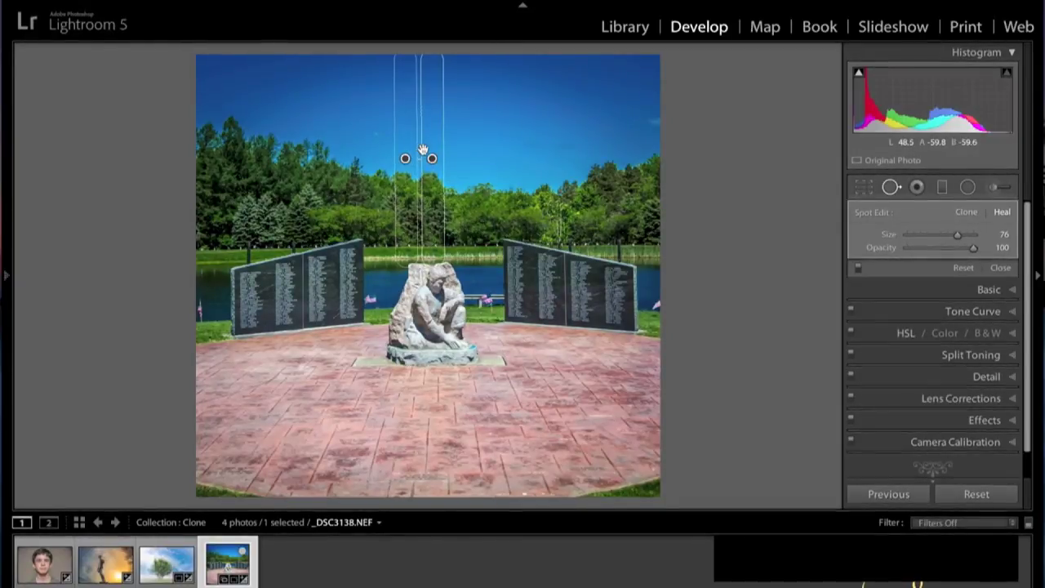
key(Delete)
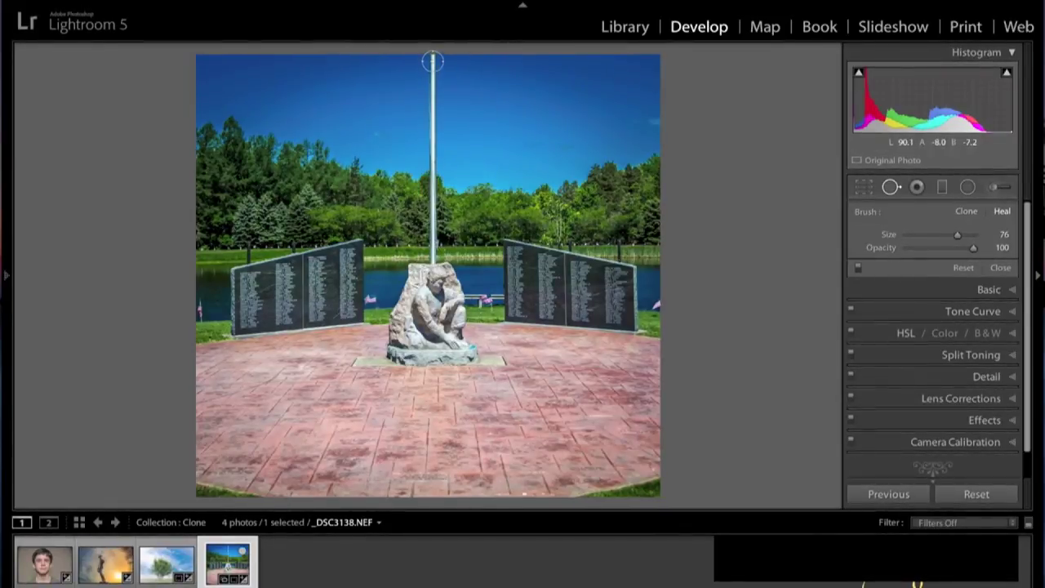
Try healing the flagpole with one constrained vertical brush stroke, shift its source sideways, and delete that correction
key(shift)
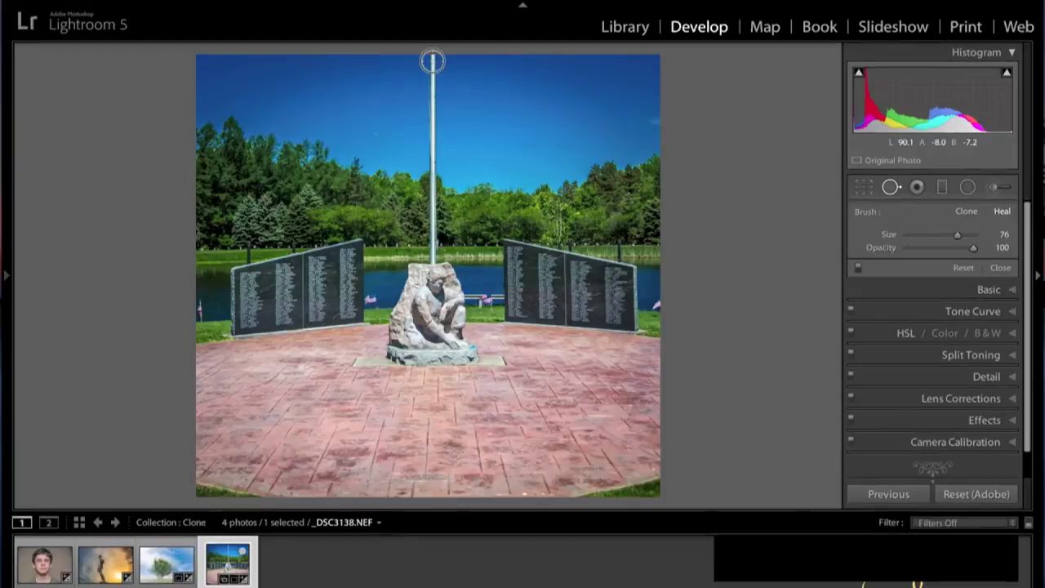
mouse_move(432, 62)
mouse_down()
mouse_move(432, 114)
mouse_move(574, 144)
mouse_move(590, 189)
mouse_move(583, 251)
mouse_up()
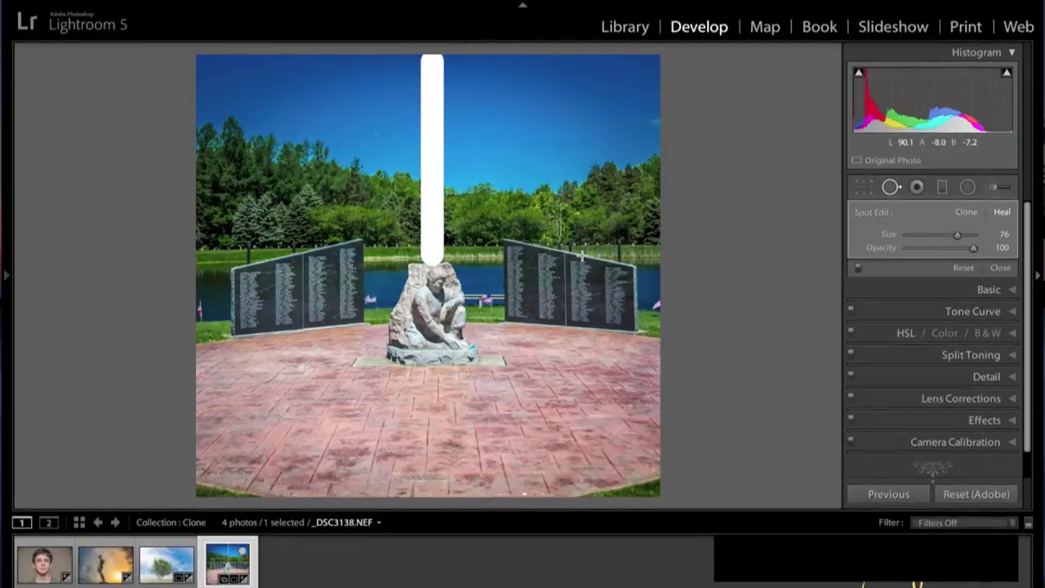
drag(582, 255, 582, 257)
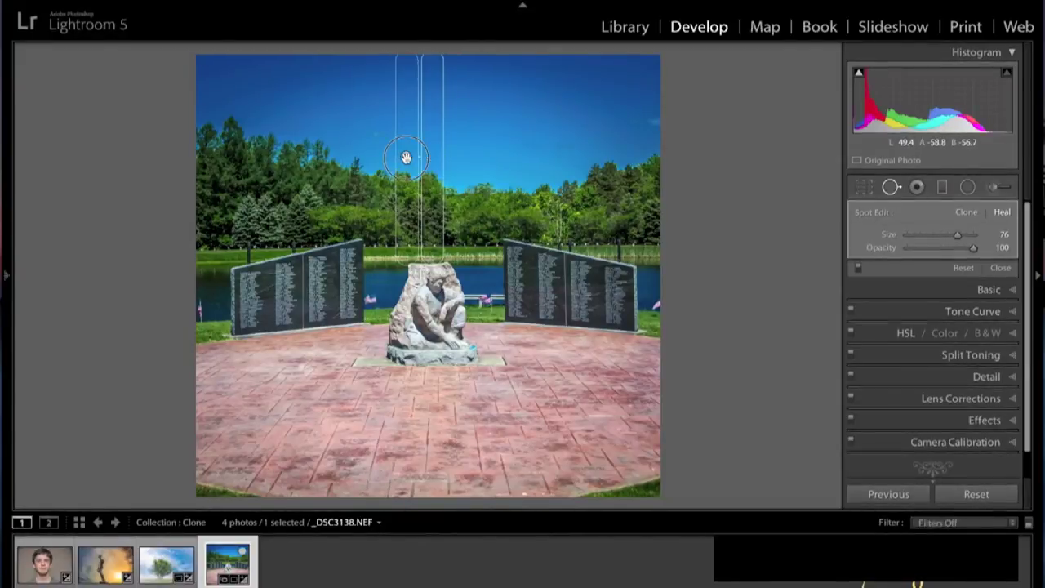
drag(396, 155, 408, 155)
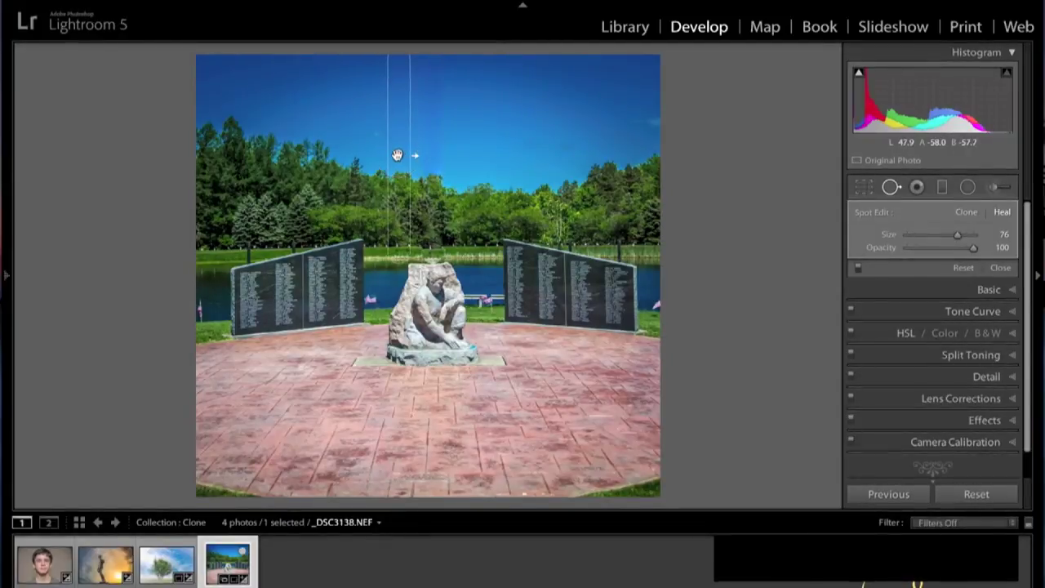
drag(397, 155, 421, 154)
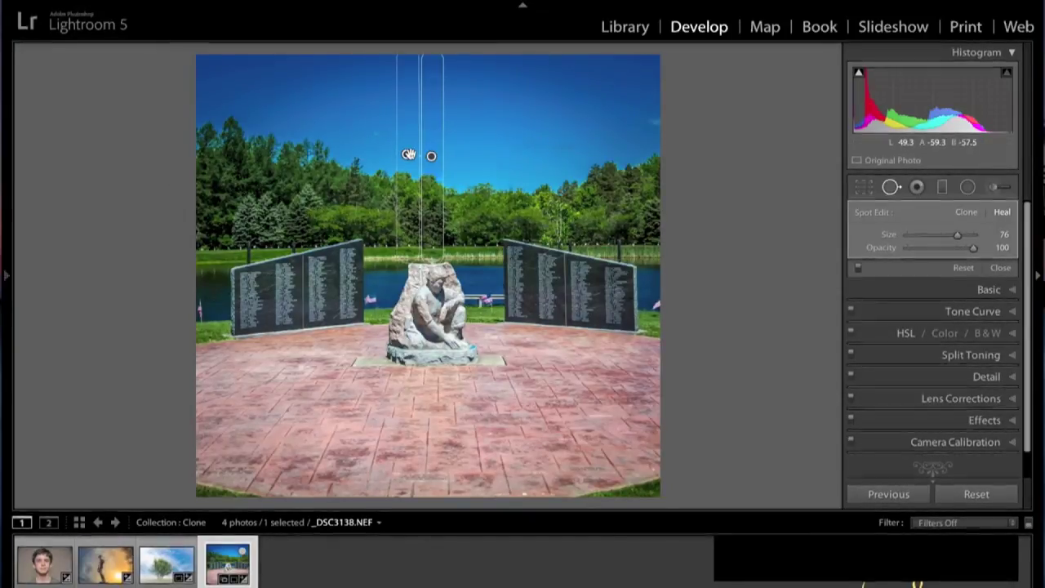
key(Delete)
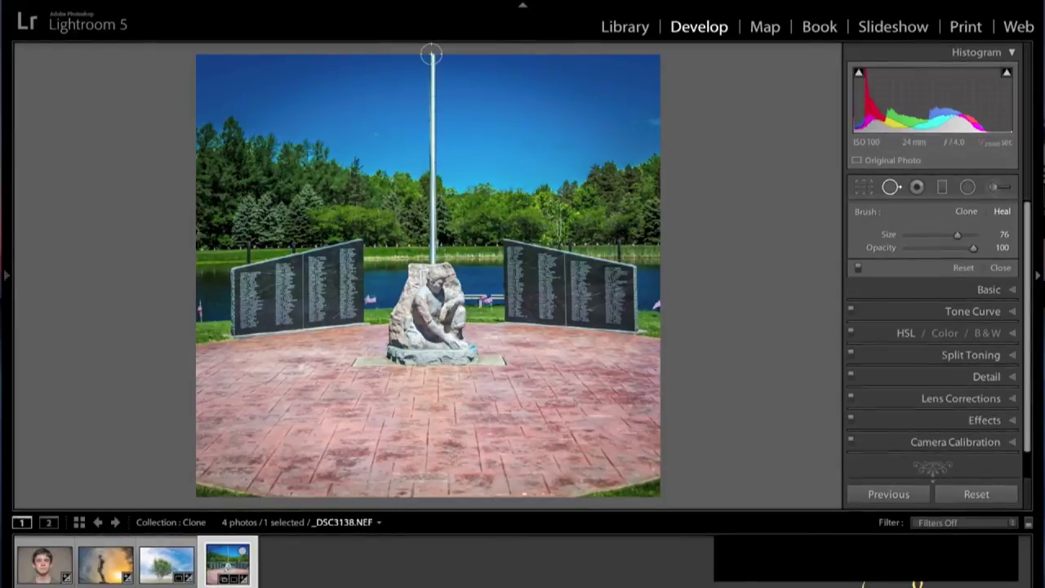
Try healing the flagpole with a straight stroke from the photo's top edge to just above the sculpture, and delete that correction
key(shift)
drag(431, 55, 431, 238)
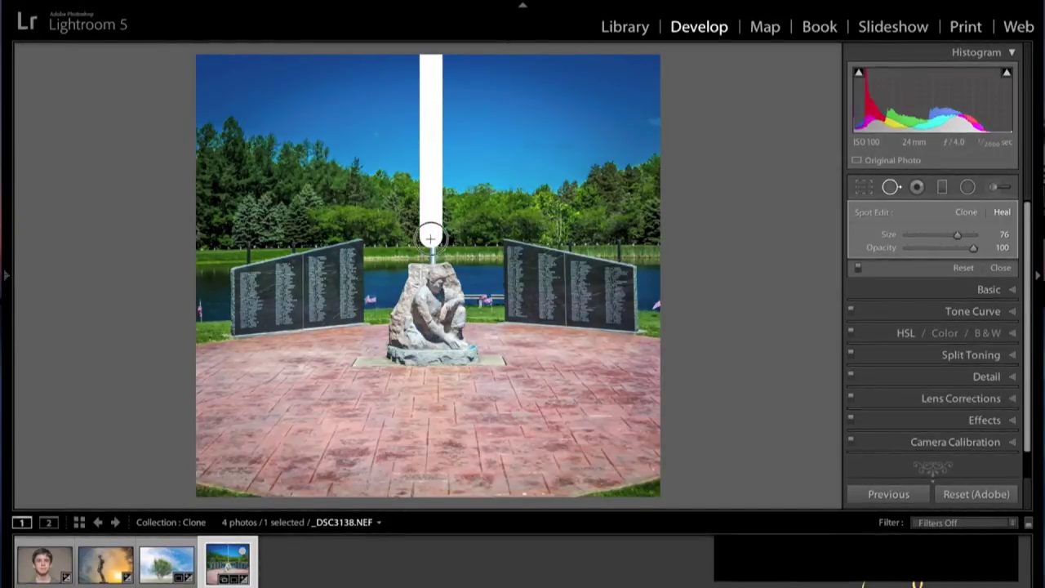
drag(431, 237, 431, 234)
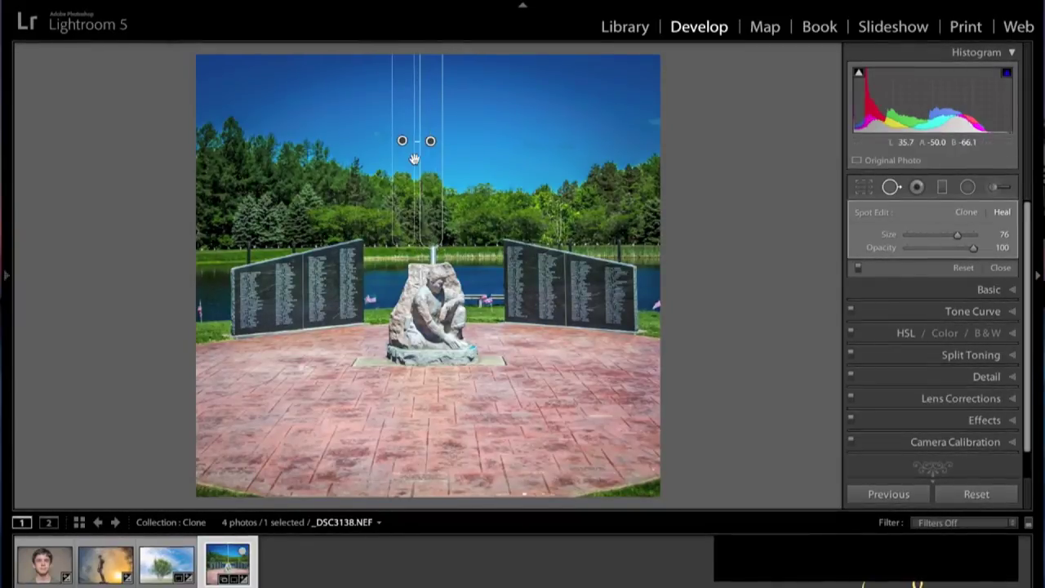
key(Delete)
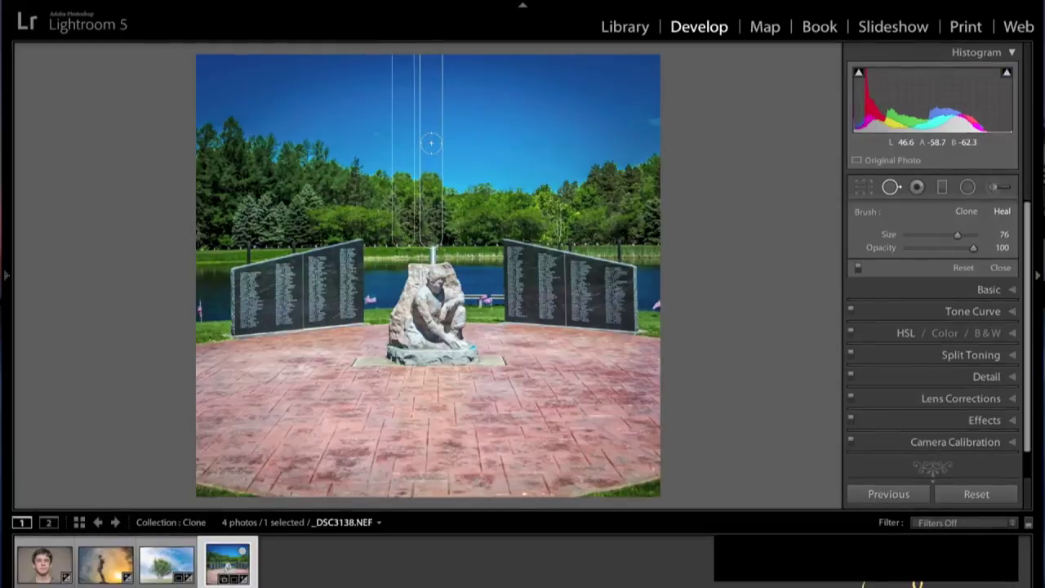
Heal the whole flagpole down to the sculpture with a straight stroke at size 76, and check it with the overlays hidden
key(shift)
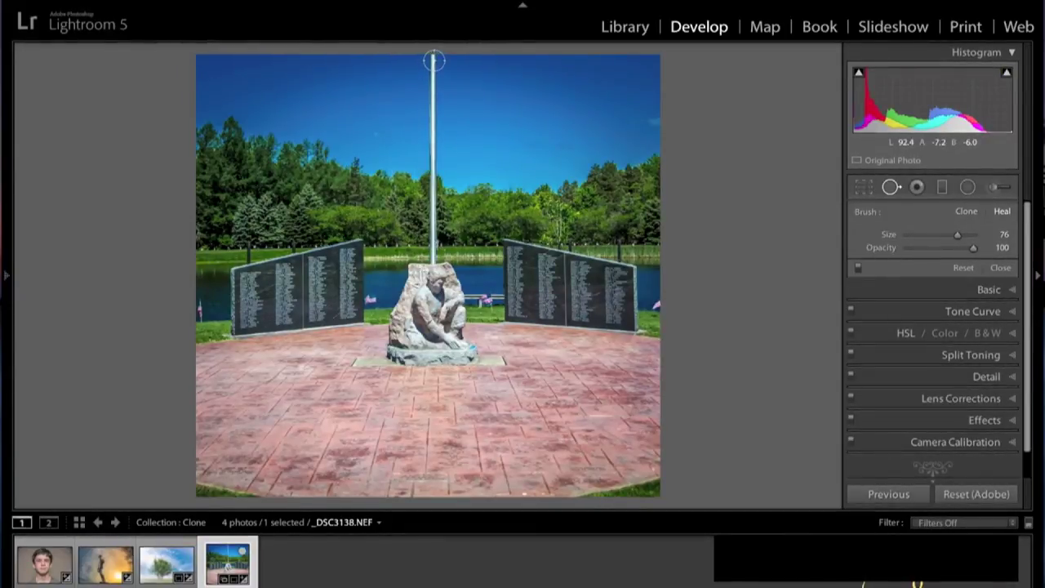
drag(434, 61, 438, 256)
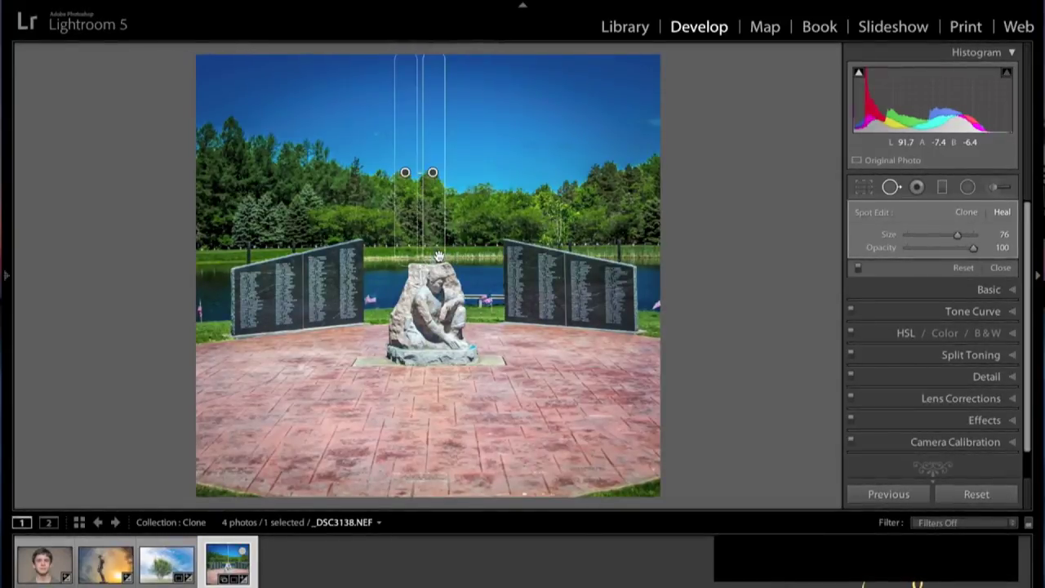
key(h)
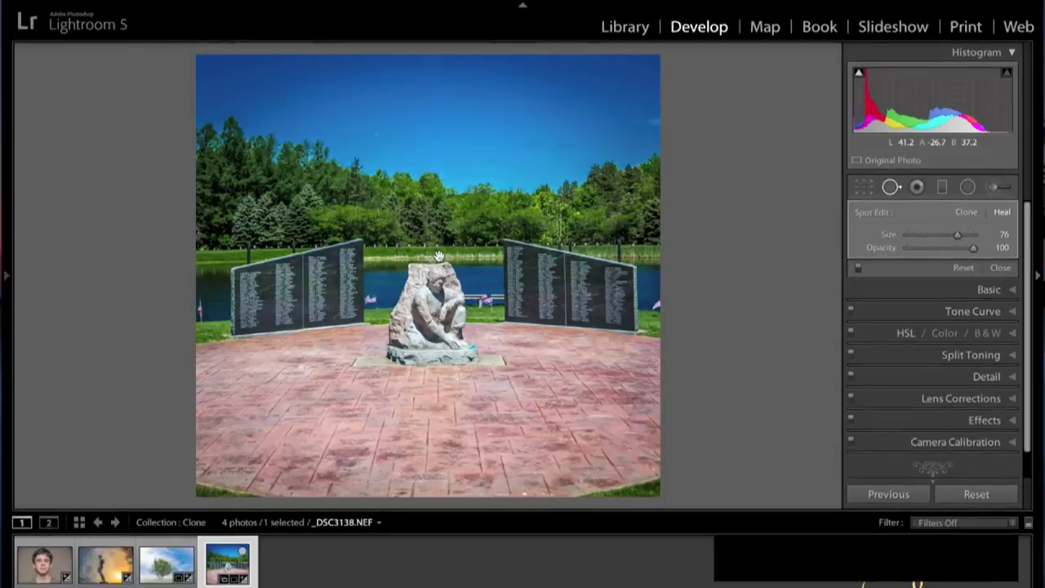
key(h)
key(h)
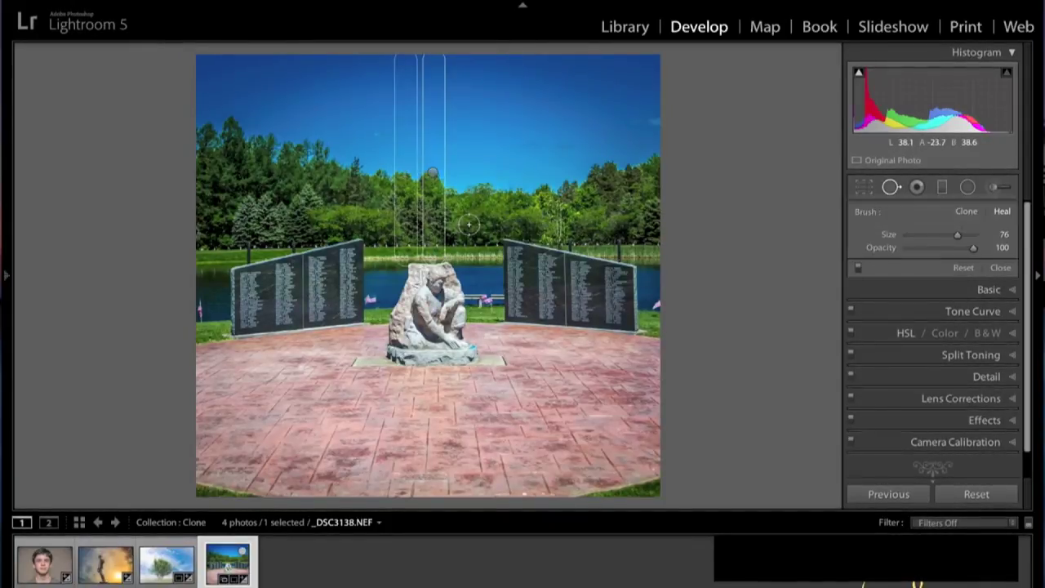
Check the memorial photo with the Spot Removal tool closed, and reopen the tool to review the flagpole correction
click(891, 187)
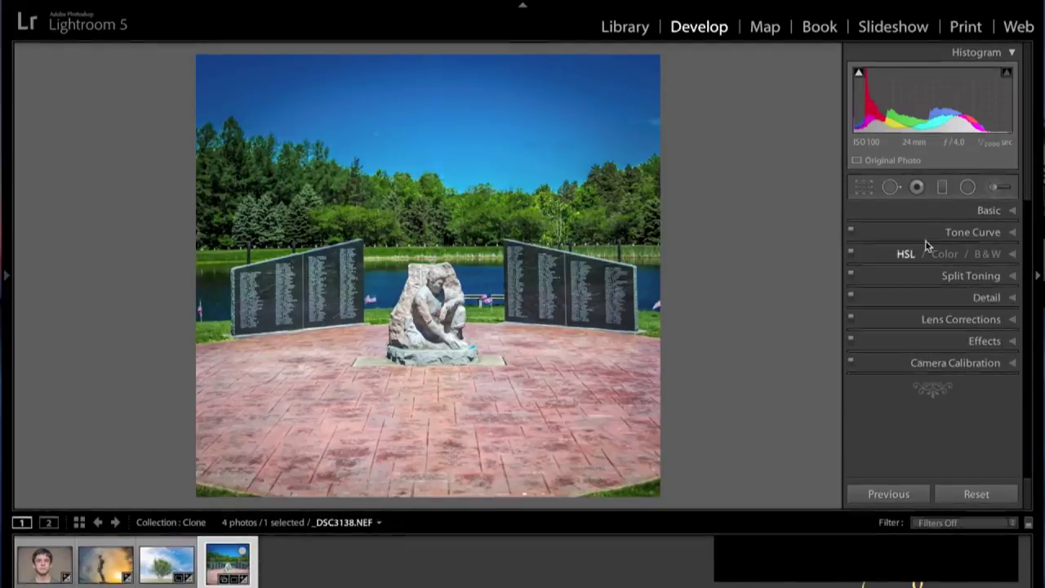
click(890, 188)
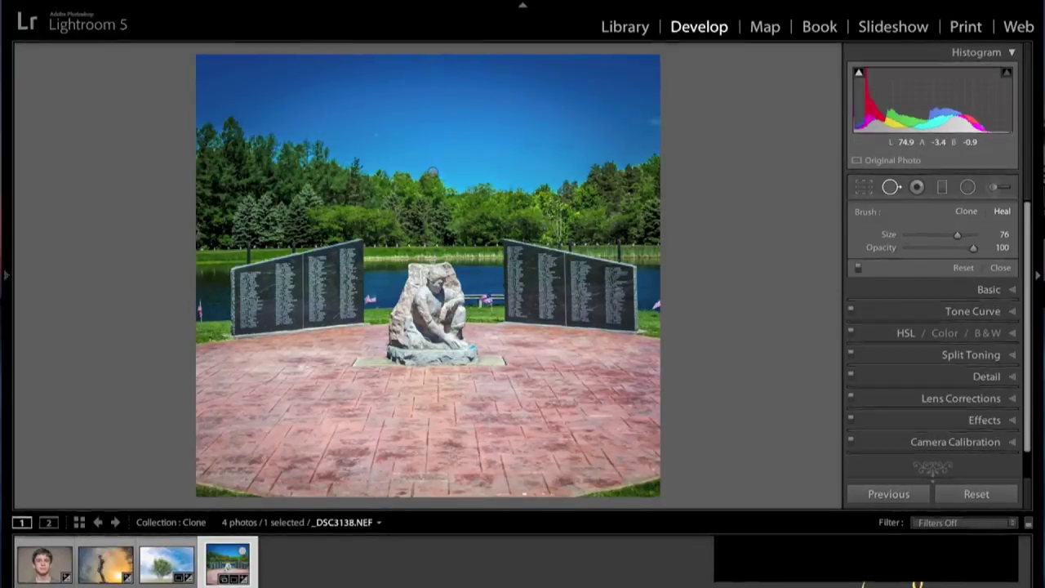
drag(434, 59, 434, 245)
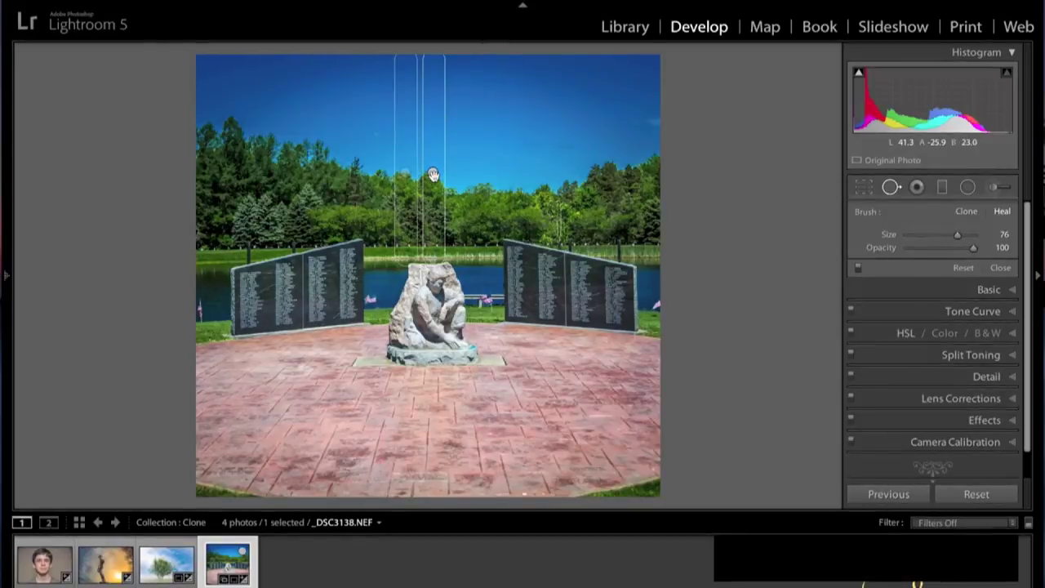
Go to the portrait and delete the spot corrections on the right side and at the lower left of the neck
click(45, 563)
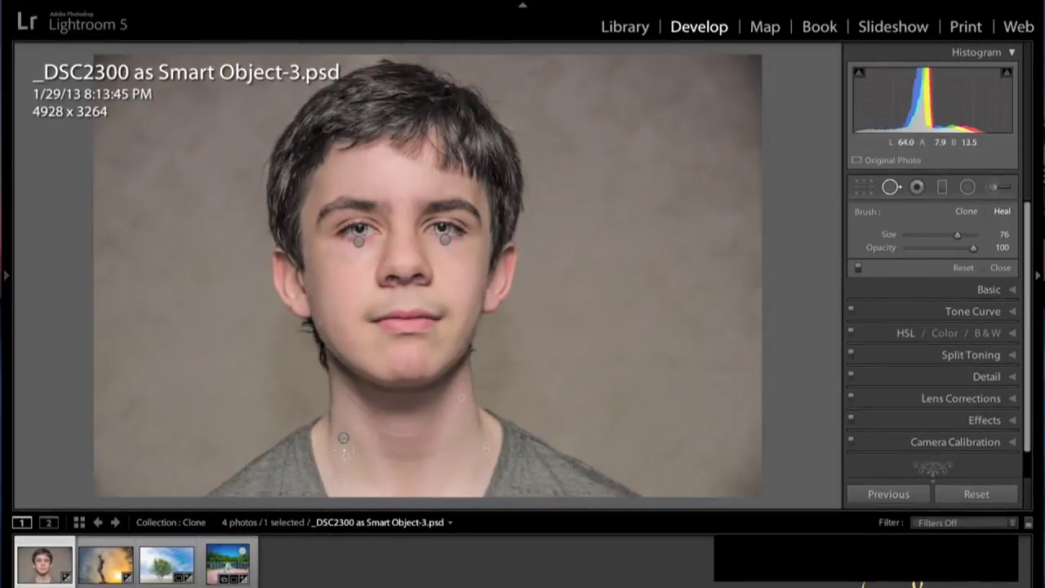
click(346, 456)
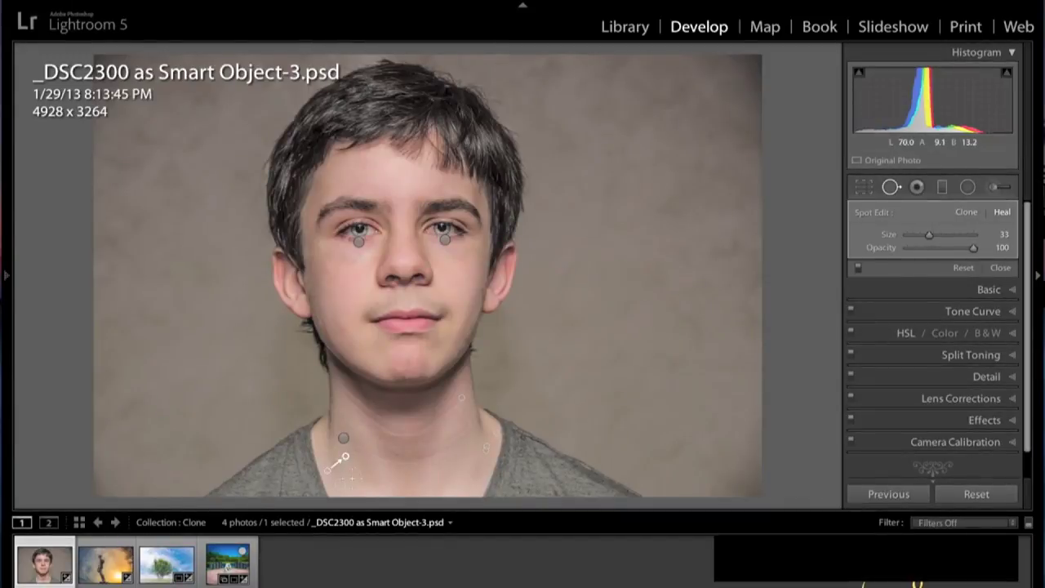
alt+click(461, 400)
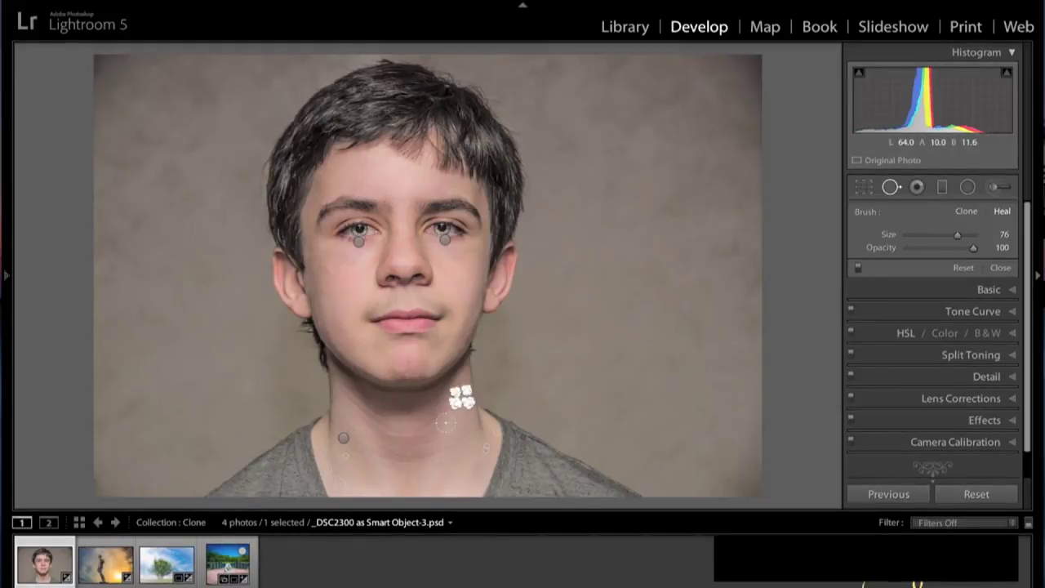
click(342, 483)
drag(356, 481, 372, 464)
key(Escape)
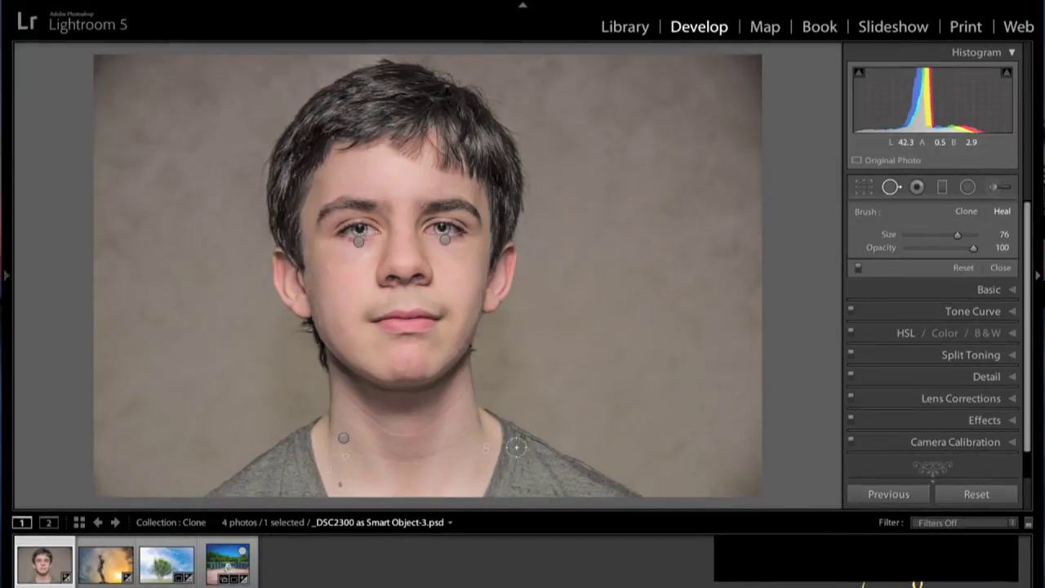
Select the correction under the portrait's right-hand eye and examine the retouching with the overlays hidden and shown
click(441, 243)
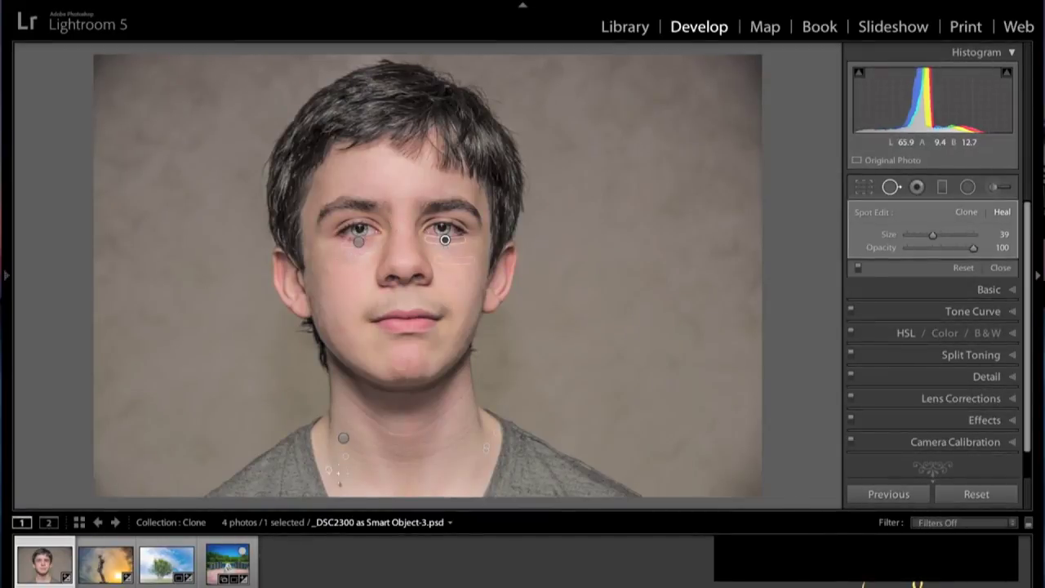
key(h)
key(h)
key(ctrl+equal)
key(ctrl+minus)
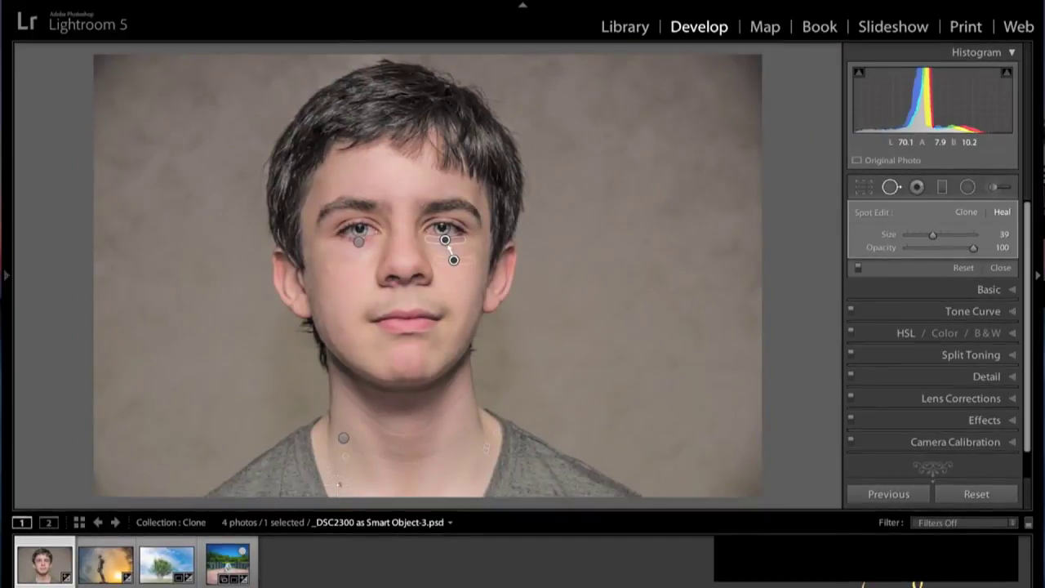